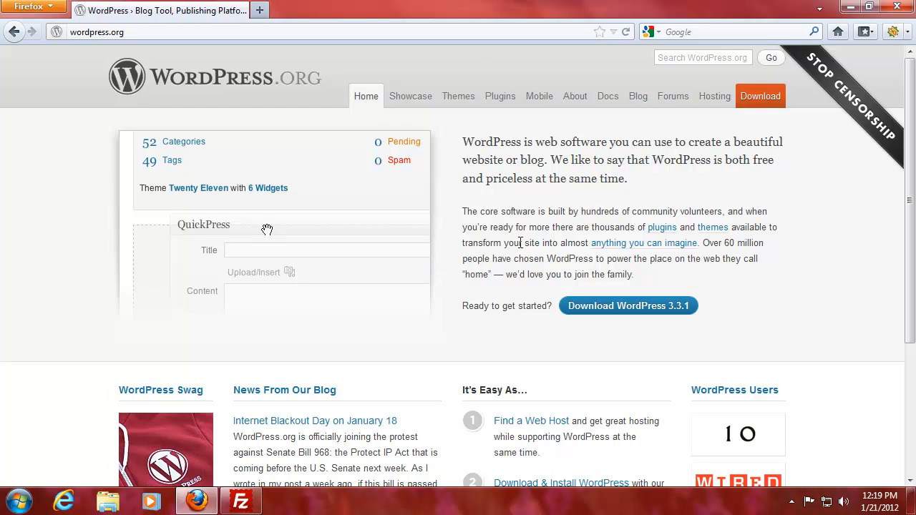
Step: Go to the WordPress 3.3.1 download page and start downloading the zip
{"action": "left_click", "coordinate": [653, 305]}
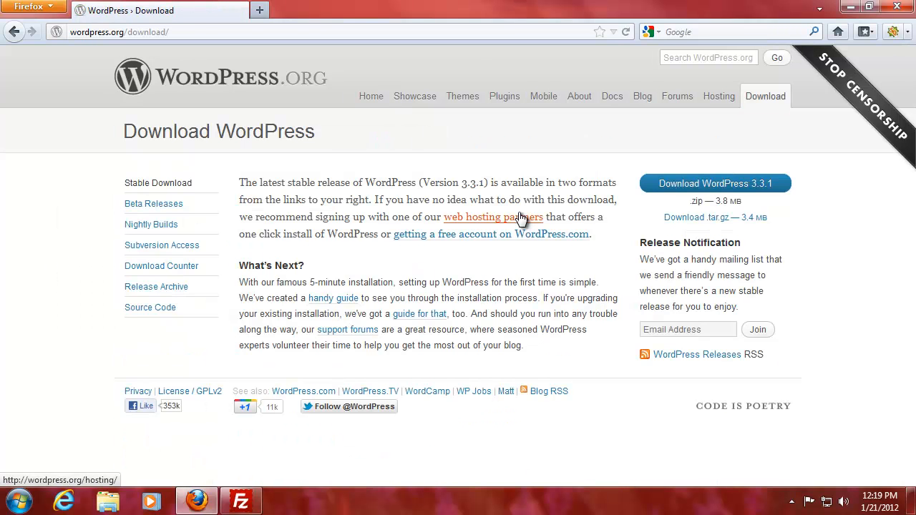
{"action": "left_click", "coordinate": [677, 186]}
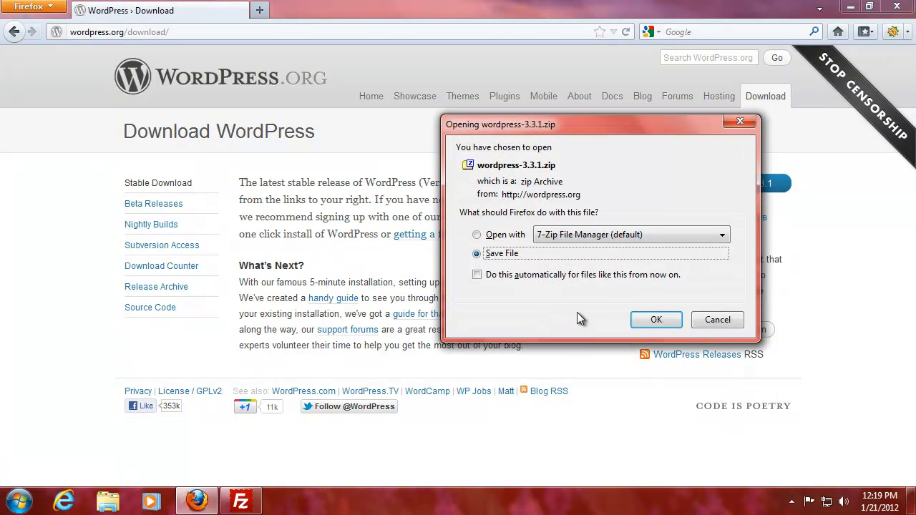
Step: Save wordpress-3.3.1.zip and bring up actions for the finished 4.1 MB download
{"action": "left_click", "coordinate": [656, 320]}
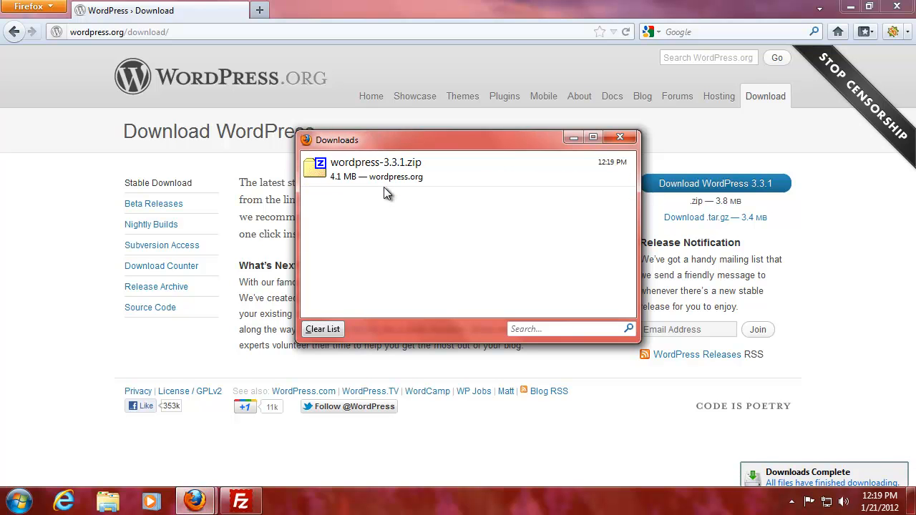
{"action": "right_click", "coordinate": [384, 187]}
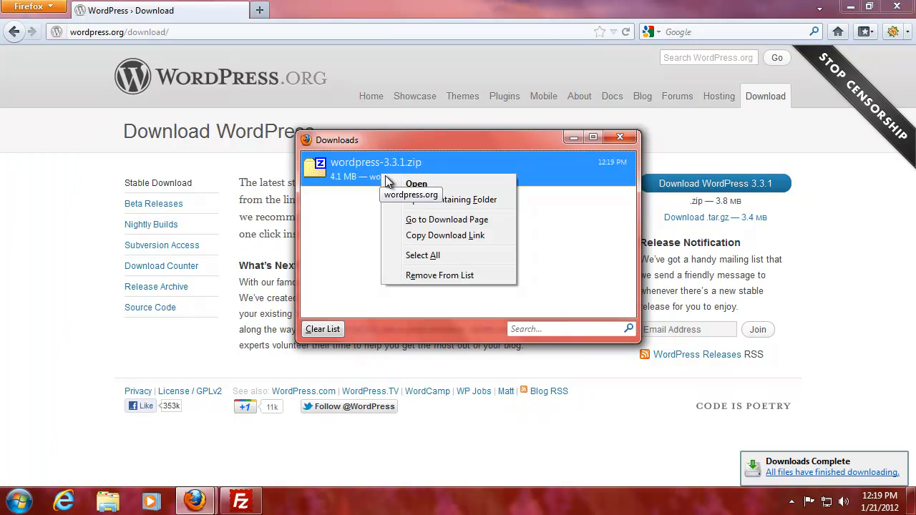
Step: Show the zip in Downloads and extract it with 7-Zip to "wordpress-3.3.1\"
{"action": "left_click", "coordinate": [408, 199]}
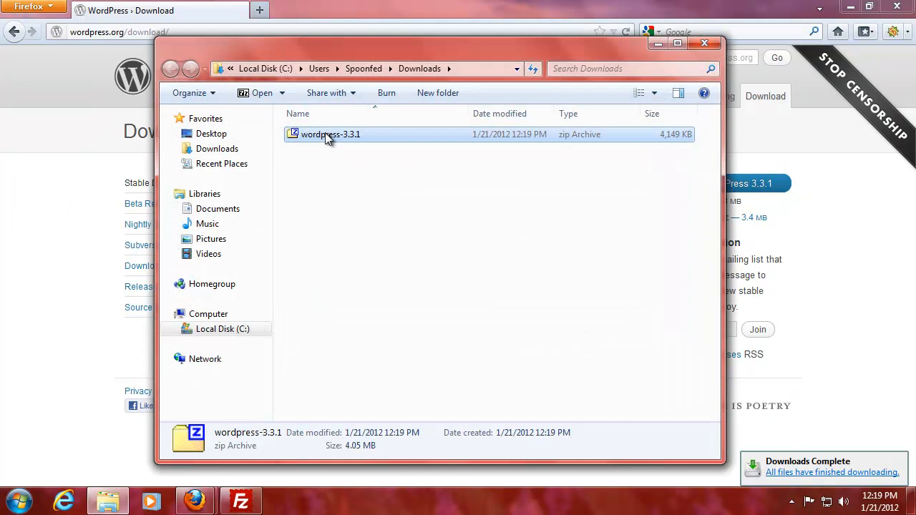
{"action": "right_click", "coordinate": [326, 135]}
{"action": "mouse_move", "coordinate": [386, 160]}
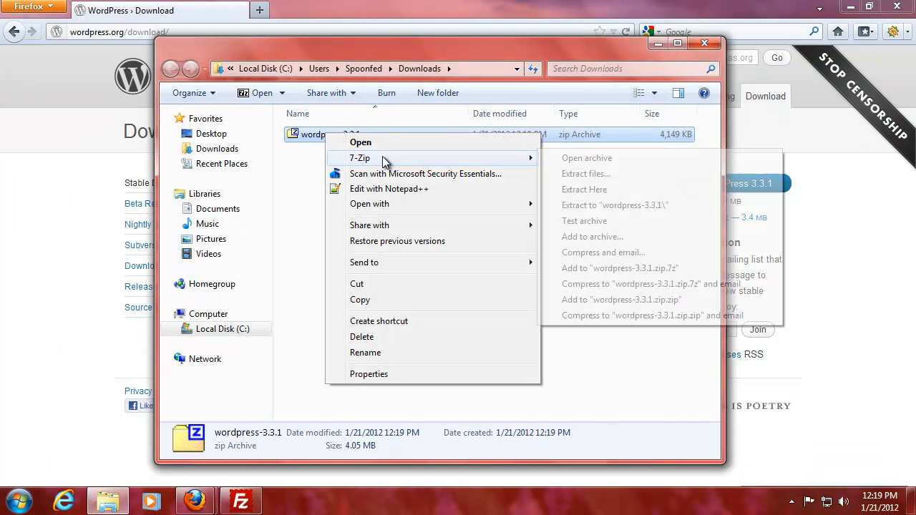
{"action": "left_click", "coordinate": [610, 205]}
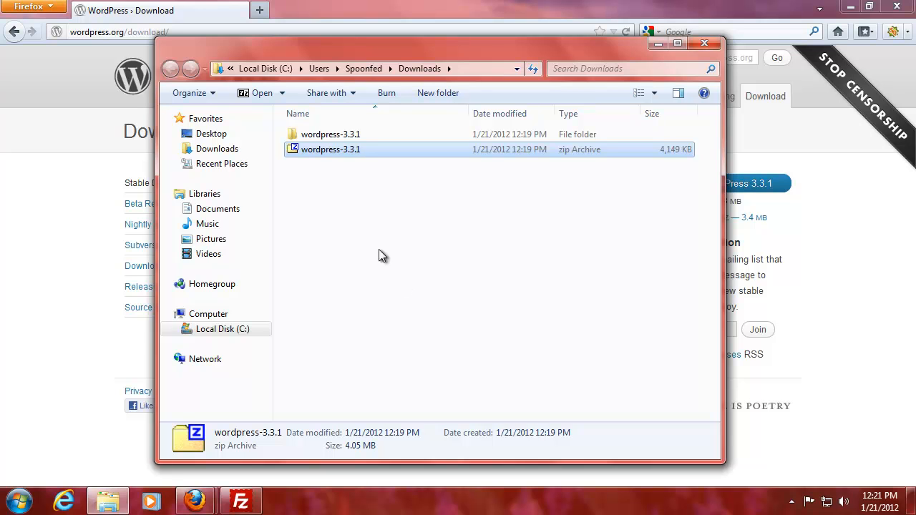
Step: Browse into wordpress-3.3.1 > wordpress and select wp-config-sample.php
{"action": "double_click", "coordinate": [321, 136]}
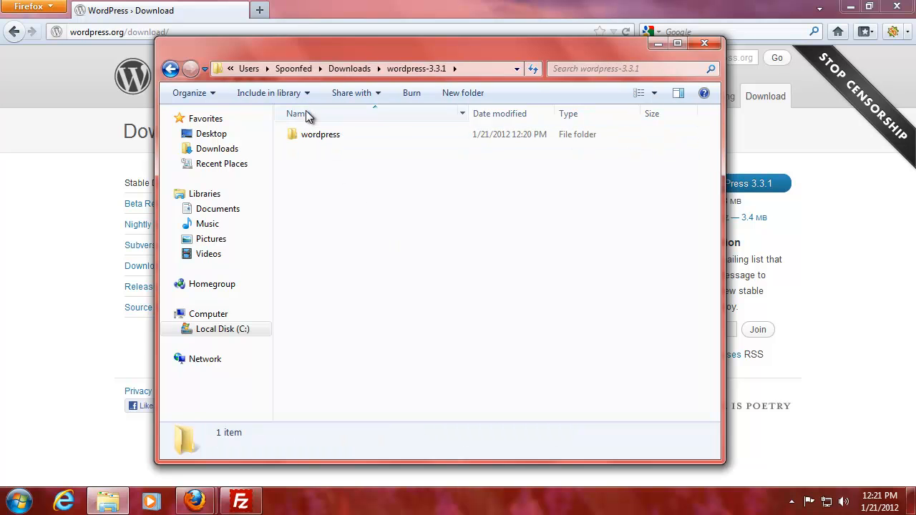
{"action": "double_click", "coordinate": [321, 136]}
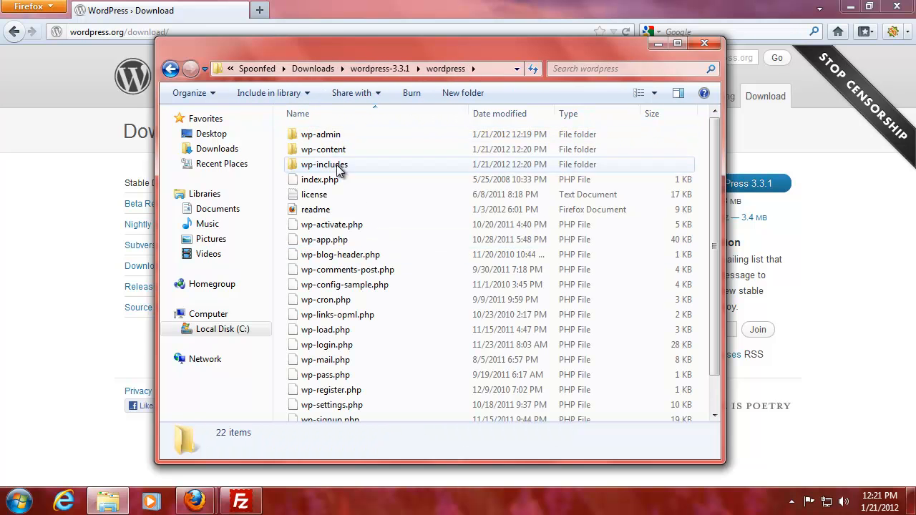
{"action": "left_click", "coordinate": [335, 139]}
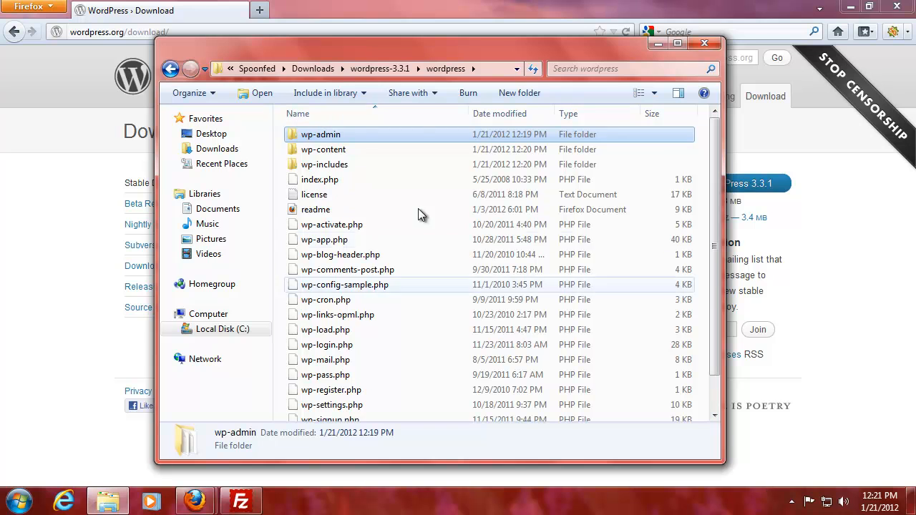
{"action": "left_click", "coordinate": [350, 285]}
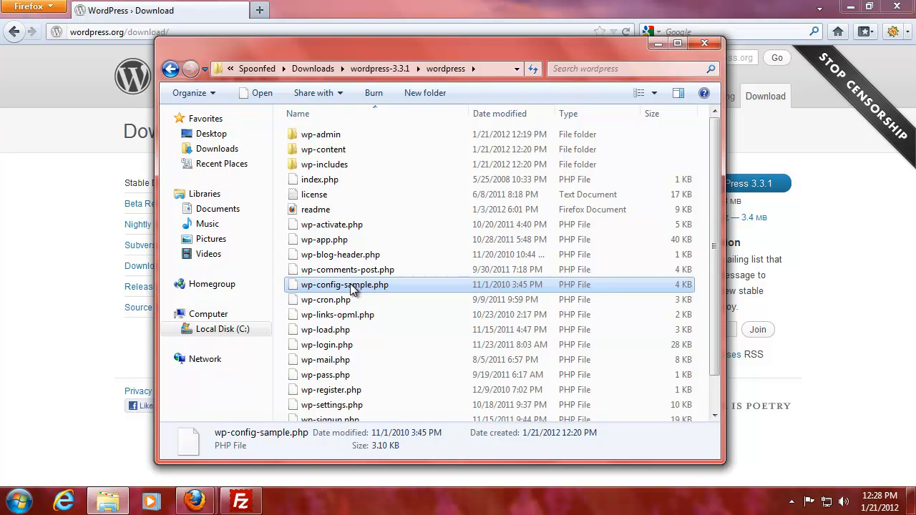
Step: Open wp-config-sample.php with Edit with Notepad++
{"action": "right_click", "coordinate": [337, 286]}
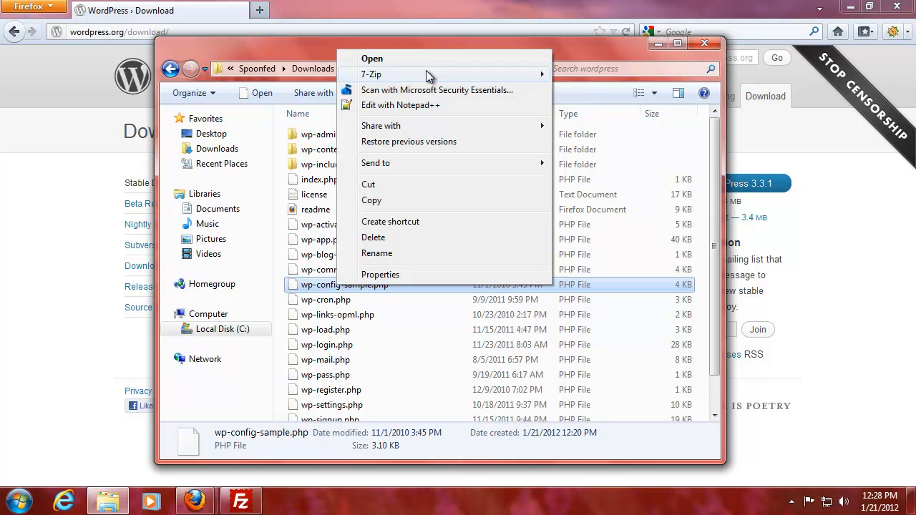
{"action": "left_click", "coordinate": [424, 106]}
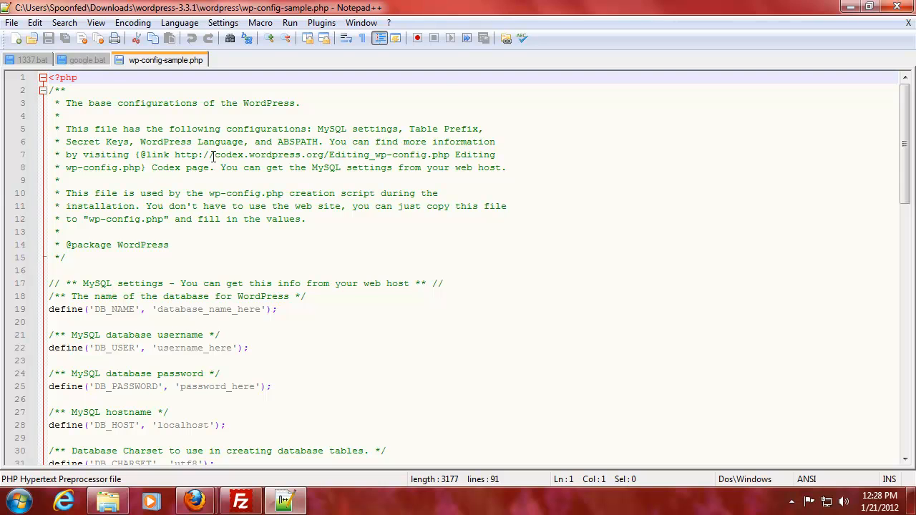
{"action": "scroll", "coordinate": [213, 156], "scroll_direction": "down", "scroll_amount": 1}
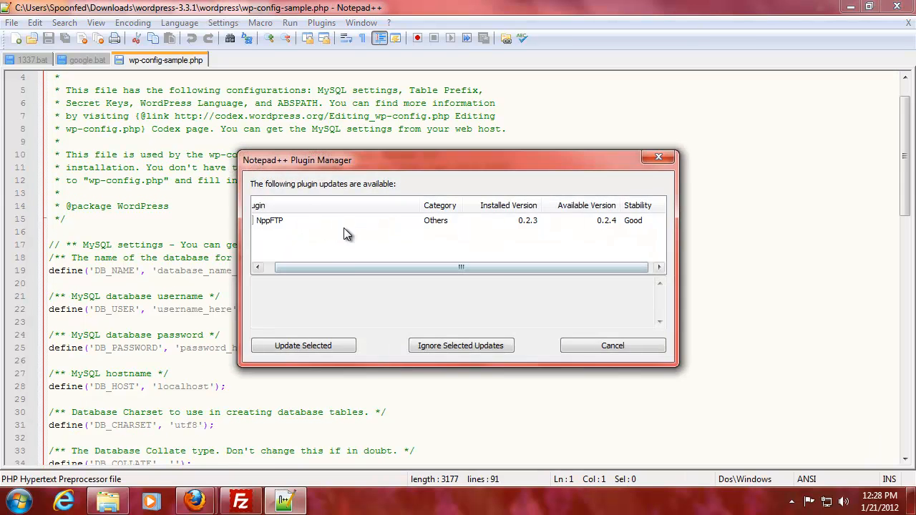
{"action": "left_click_drag", "start_coordinate": [322, 269], "coordinate": [311, 270]}
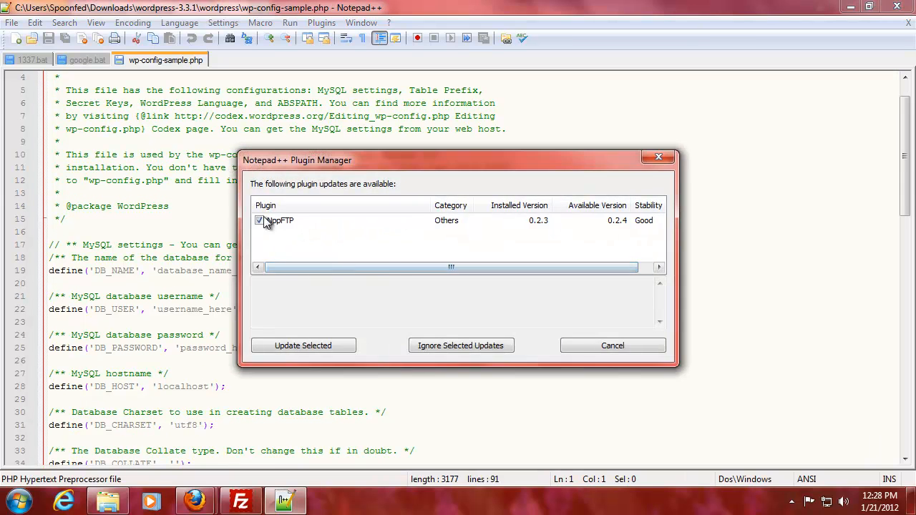
Step: Install the NppFTP 0.2.4 plugin update and restart Notepad++
{"action": "left_click", "coordinate": [327, 348]}
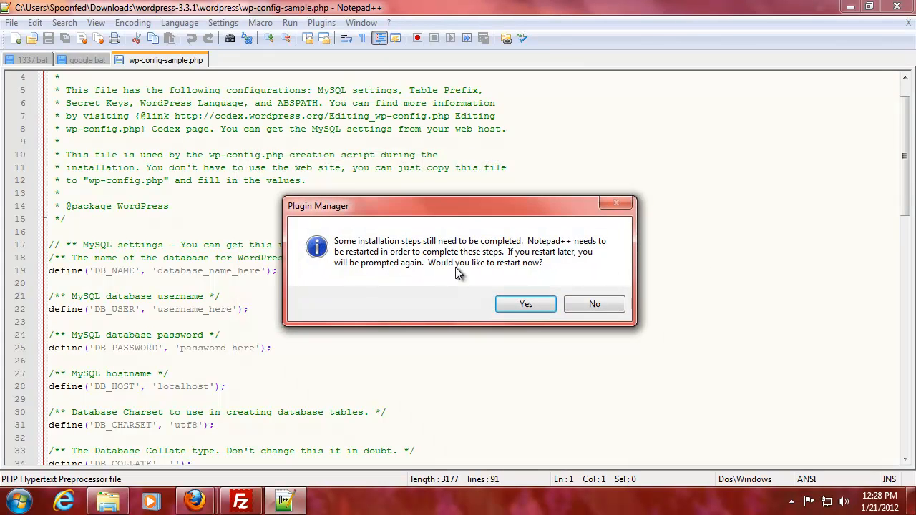
{"action": "left_click", "coordinate": [524, 303]}
{"action": "left_click", "coordinate": [589, 315]}
{"action": "left_click", "coordinate": [593, 320]}
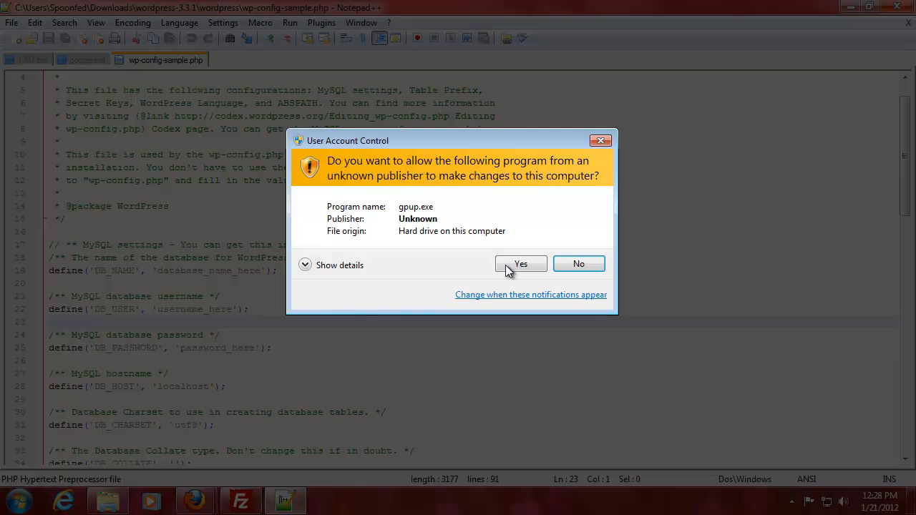
{"action": "left_click", "coordinate": [521, 264]}
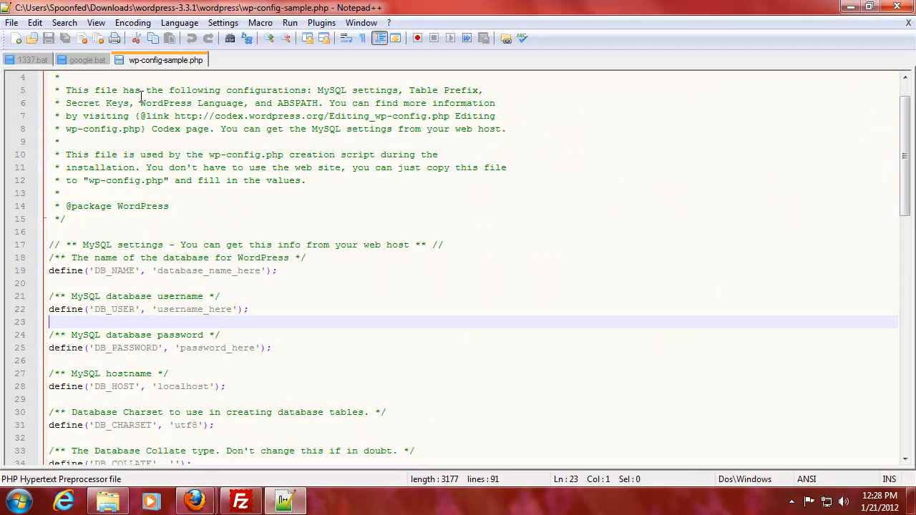
Step: Close the google.bat and 1337.bat tabs in Notepad++
{"action": "right_click", "coordinate": [81, 60]}
{"action": "left_click", "coordinate": [117, 71]}
{"action": "right_click", "coordinate": [37, 60]}
{"action": "left_click", "coordinate": [40, 68]}
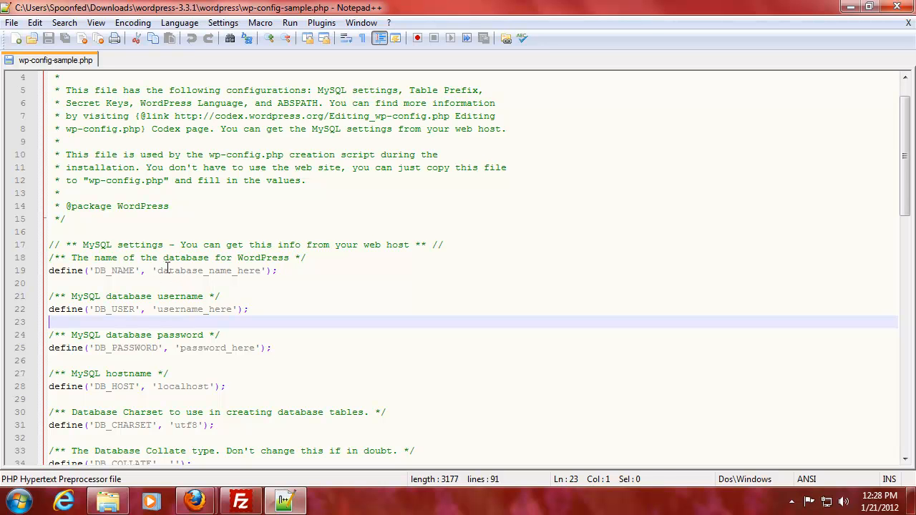
Step: Replace the database name, username and password placeholders on lines 19, 22 and 25
{"action": "left_click_drag", "start_coordinate": [157, 270], "coordinate": [260, 267]}
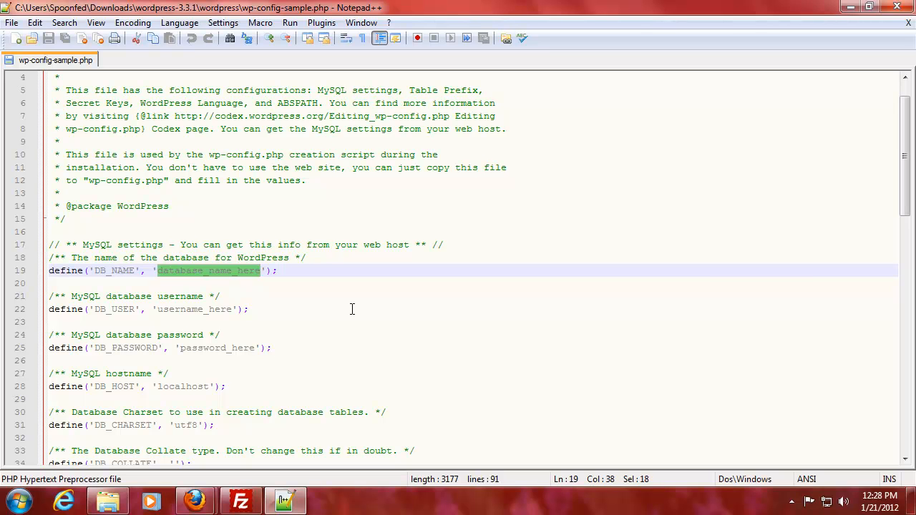
{"action": "type", "text": "decib"}
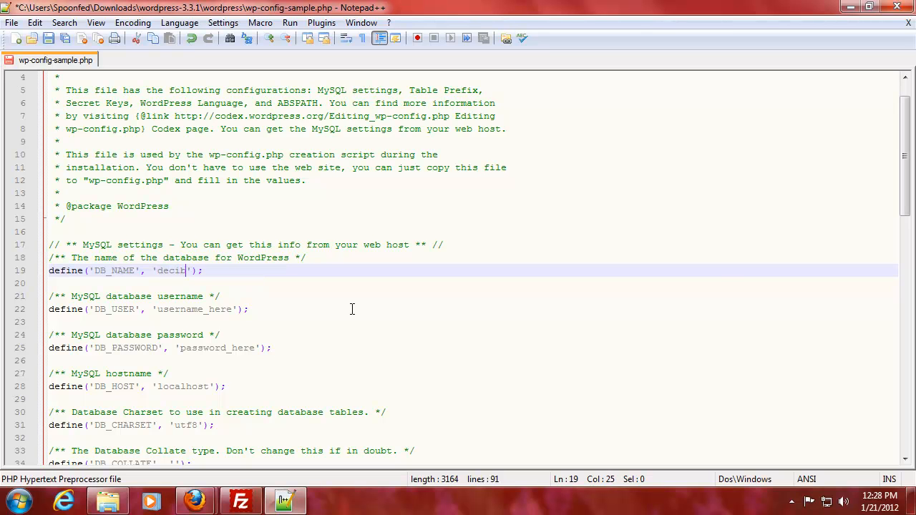
{"action": "type", "text": "elf_shwcas"}
{"action": "key", "text": "Left"}
{"action": "key", "text": "BackSpace"}
{"action": "key", "text": "Right"}
{"action": "left_click_drag", "start_coordinate": [157, 310], "coordinate": [233, 310]}
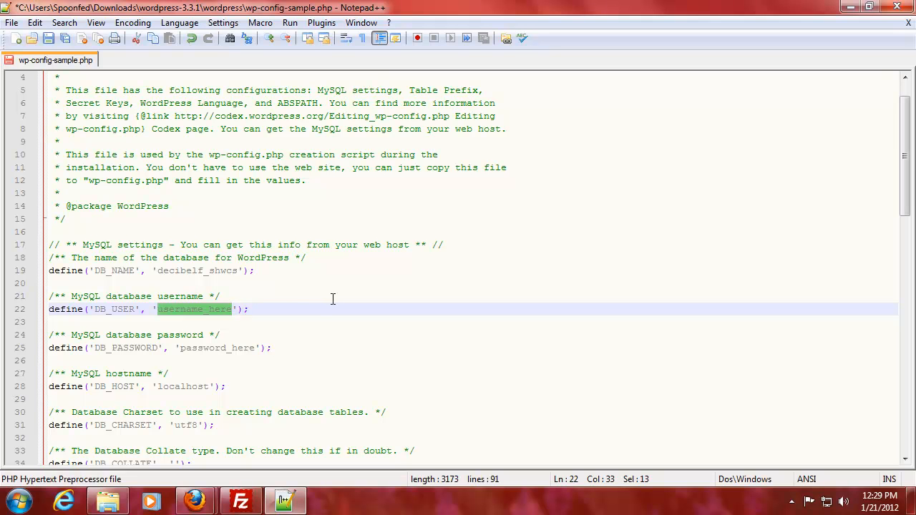
{"action": "type", "text": "db_sh"}
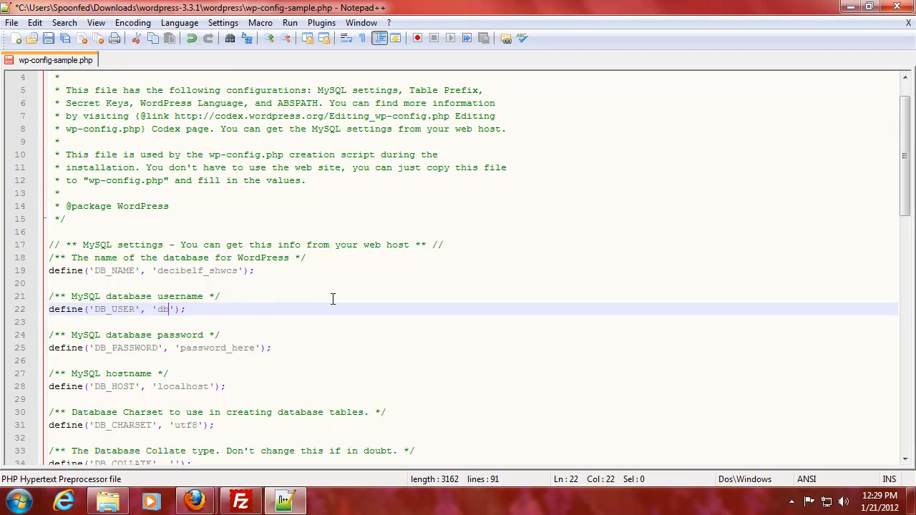
{"action": "type", "text": "owcase"}
{"action": "left_click_drag", "start_coordinate": [180, 348], "coordinate": [255, 348]}
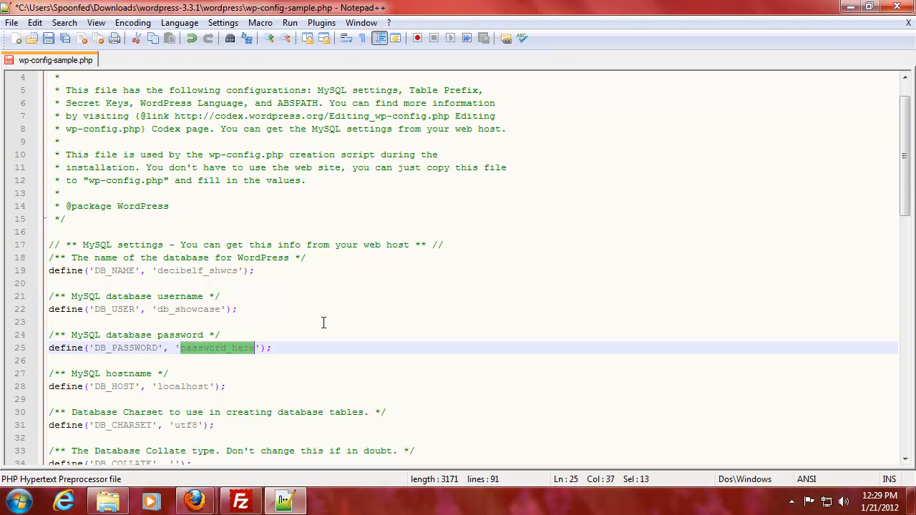
{"action": "type", "text": "passw0rd"}
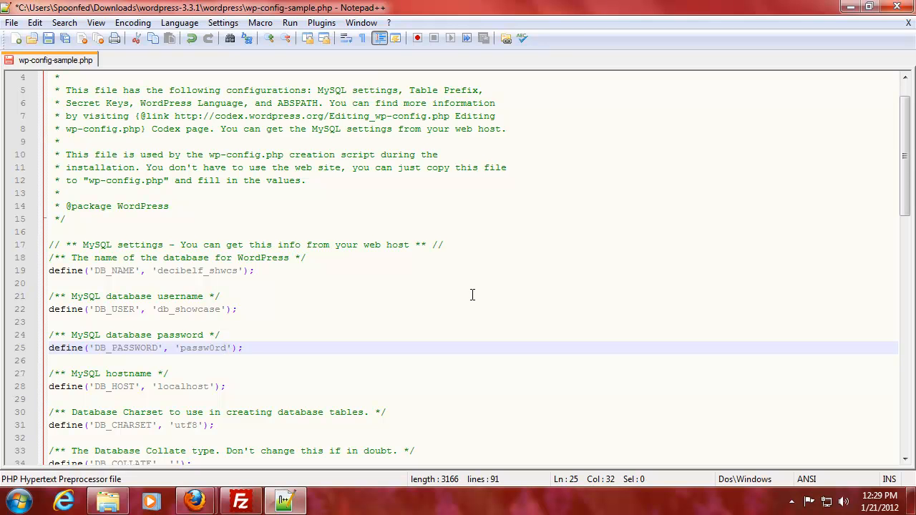
Step: Correct the database name to end in showcase and add the host account prefix to the username
{"action": "left_click", "coordinate": [220, 272]}
{"action": "type", "text": "owca"}
{"action": "key", "text": "Right"}
{"action": "type", "text": "e"}
{"action": "key", "text": "Down"}
{"action": "key", "text": "Down"}
{"action": "key", "text": "Down"}
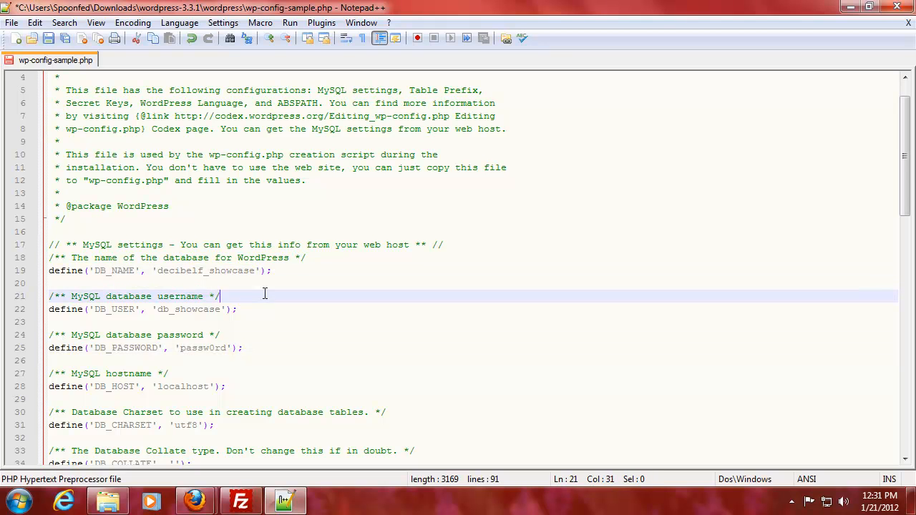
{"action": "key", "text": "Left"}
{"action": "key", "text": "Left"}
{"action": "key", "text": "Left"}
{"action": "key", "text": "Left"}
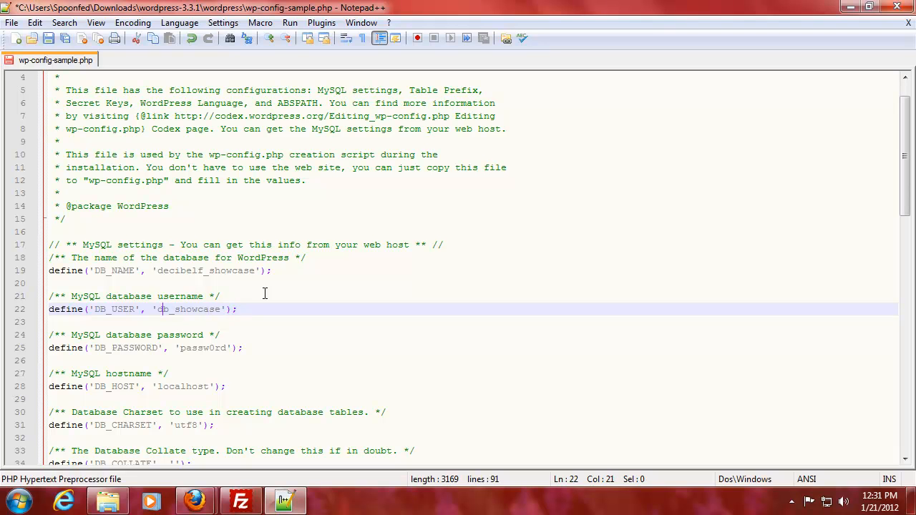
{"action": "type", "text": "ecibelf"}
{"action": "key", "text": "Delete"}
{"action": "key", "text": "Delete"}
{"action": "key", "text": "Right"}
Step: Save As with -sample removed, creating wp-config.php, then close Notepad++
{"action": "left_click", "coordinate": [12, 22]}
{"action": "left_click", "coordinate": [63, 100]}
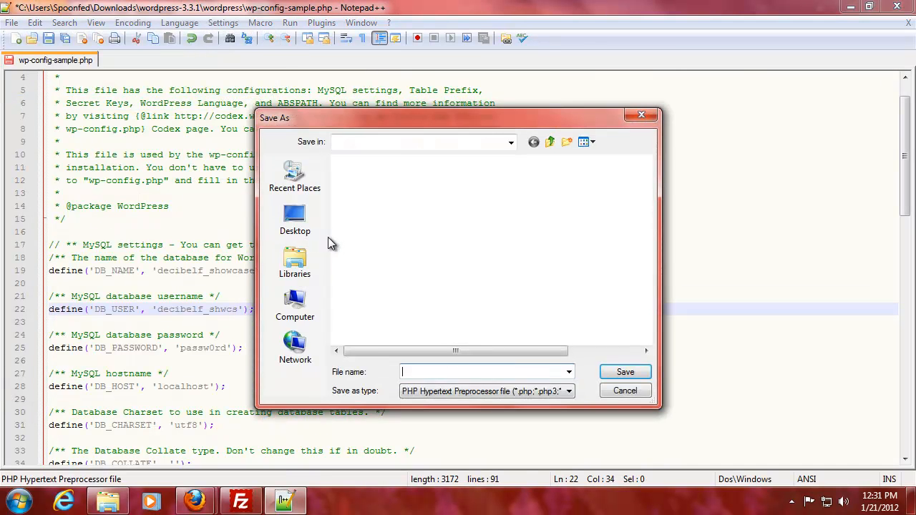
{"action": "left_click", "coordinate": [421, 373]}
{"action": "left_click", "coordinate": [451, 373], "text": "shift"}
{"action": "key", "text": "BackSpace"}
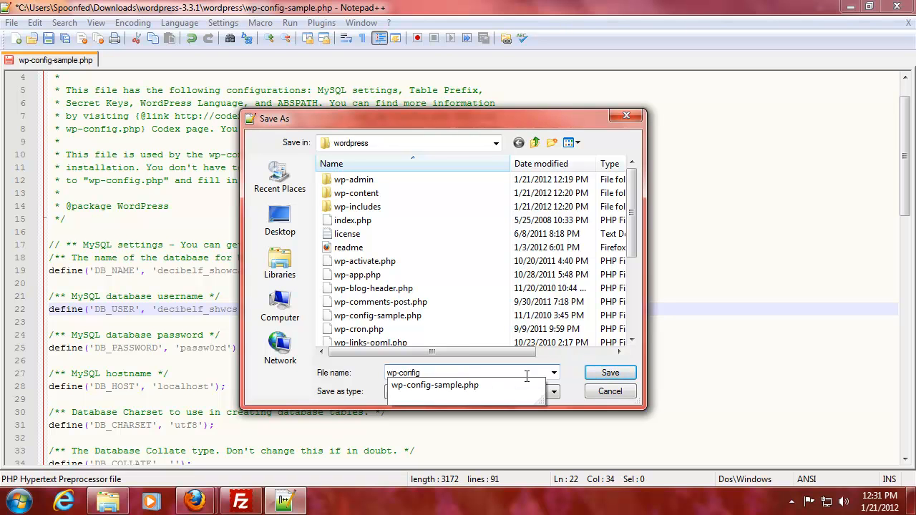
{"action": "left_click", "coordinate": [609, 373]}
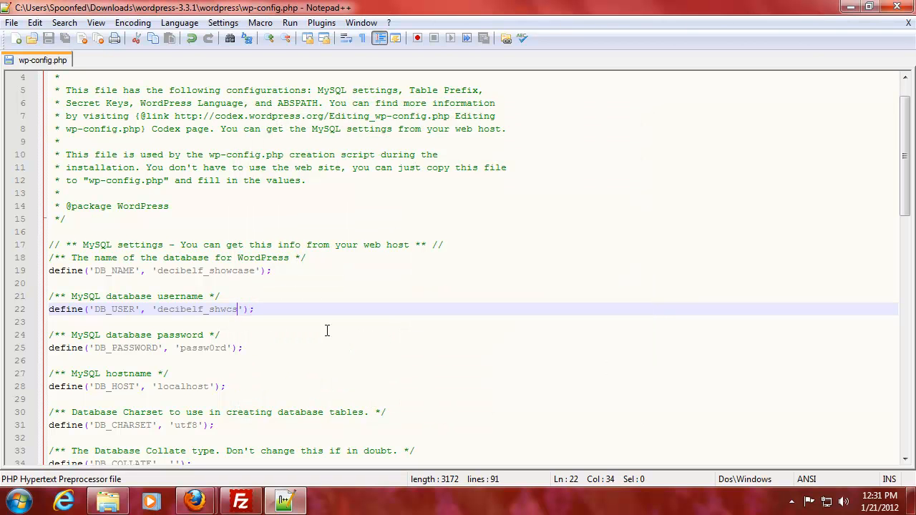
{"action": "left_click", "coordinate": [896, 6]}
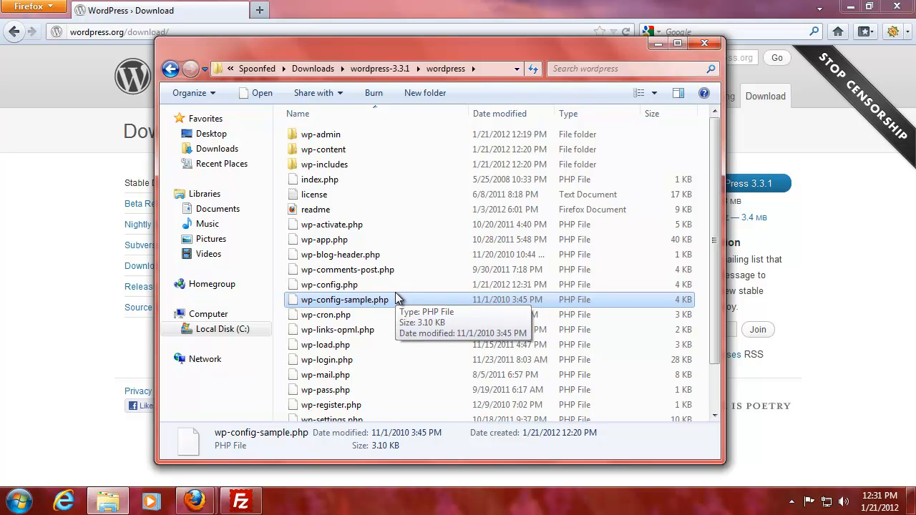
Step: Close the wordpress Explorer window, clear and close Firefox's Downloads list, and return to FileZilla
{"action": "left_click", "coordinate": [698, 46]}
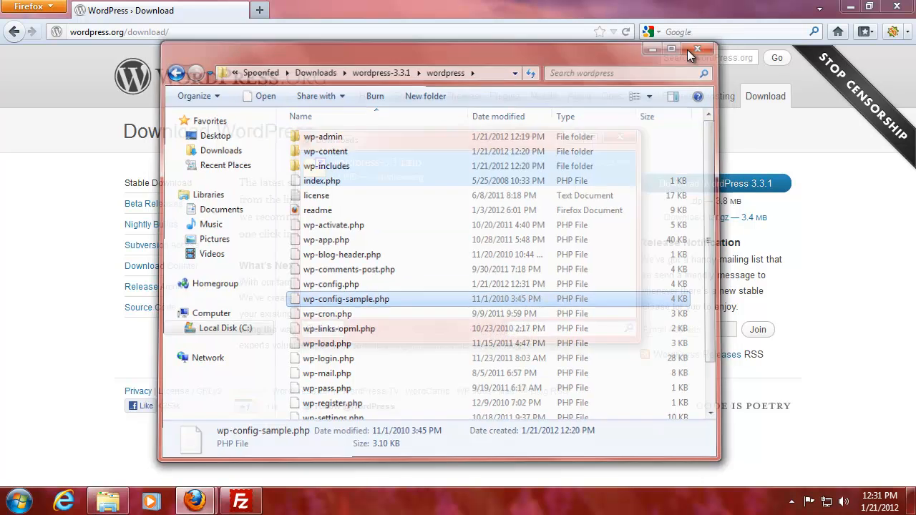
{"action": "left_click", "coordinate": [321, 329]}
{"action": "left_click", "coordinate": [620, 137]}
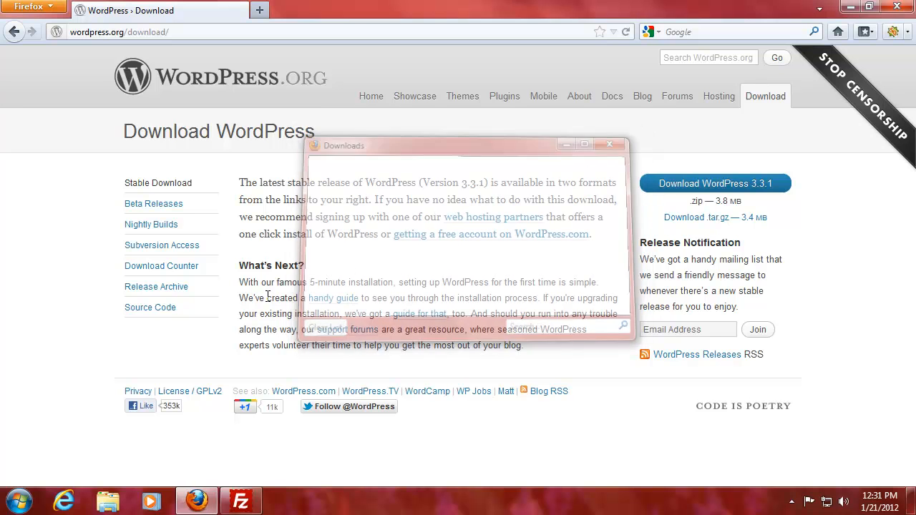
{"action": "left_click", "coordinate": [239, 501]}
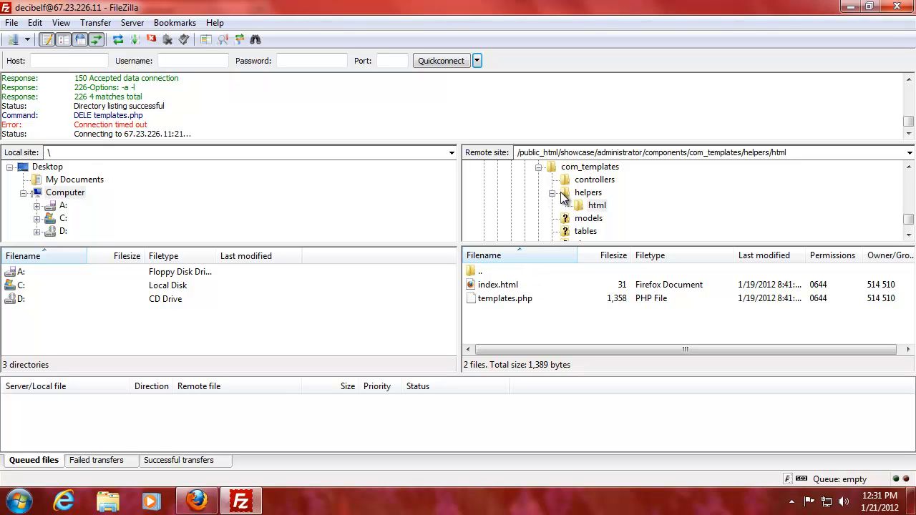
Step: Scroll the remote tree up to public_html and open the empty showcase folder
{"action": "left_click", "coordinate": [909, 168]}
{"action": "left_click_drag", "start_coordinate": [909, 169], "coordinate": [910, 172]}
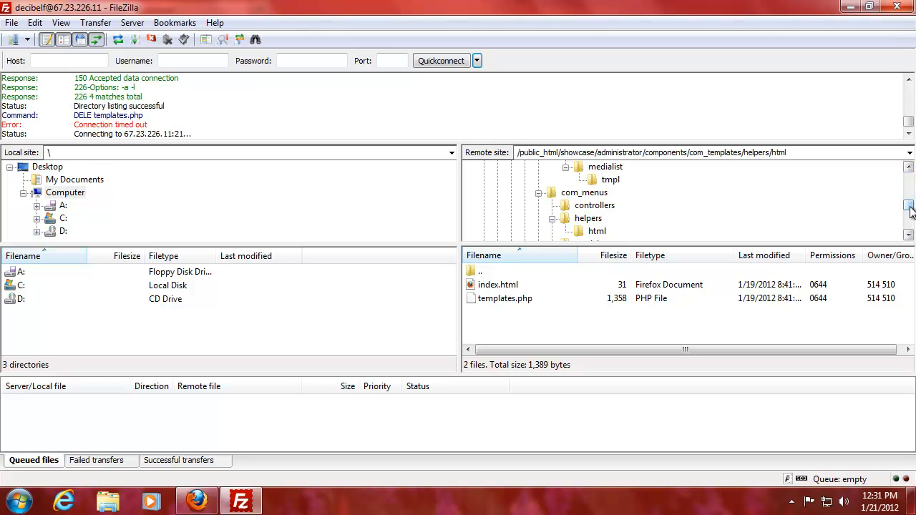
{"action": "mouse_move", "coordinate": [911, 209]}
{"action": "left_mouse_down"}
{"action": "mouse_move", "coordinate": [913, 185]}
{"action": "mouse_move", "coordinate": [910, 205]}
{"action": "left_mouse_up"}
{"action": "scroll", "coordinate": [564, 222], "scroll_direction": "up", "scroll_amount": 1}
{"action": "scroll", "coordinate": [564, 223], "scroll_direction": "up", "scroll_amount": 10}
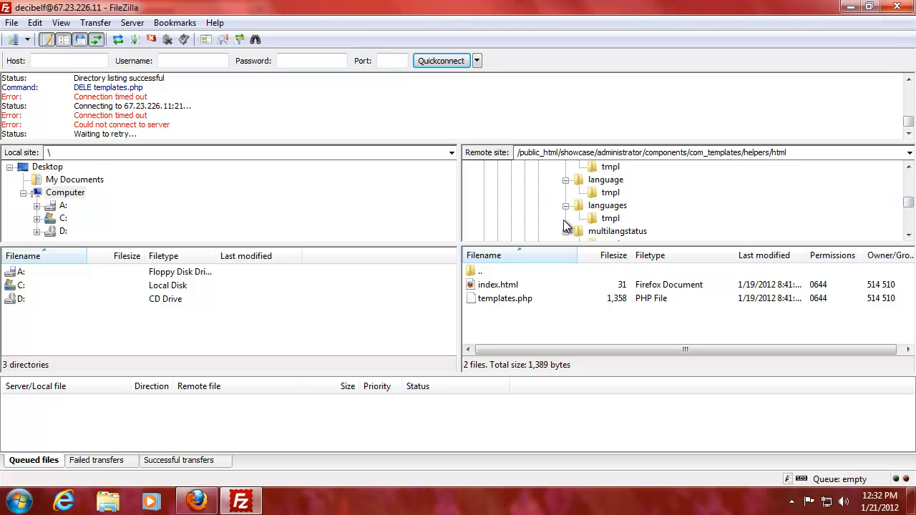
{"action": "scroll", "coordinate": [540, 193], "scroll_direction": "up", "scroll_amount": 10}
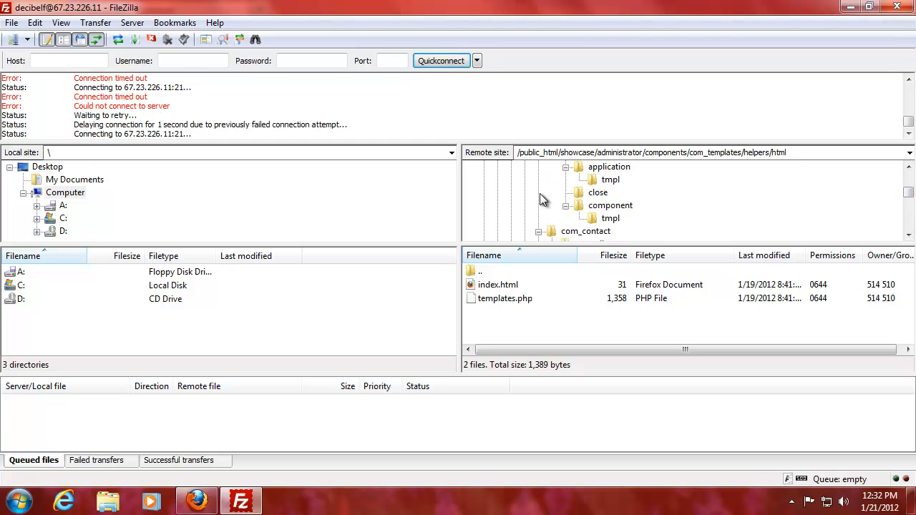
{"action": "scroll", "coordinate": [539, 193], "scroll_direction": "up", "scroll_amount": 10}
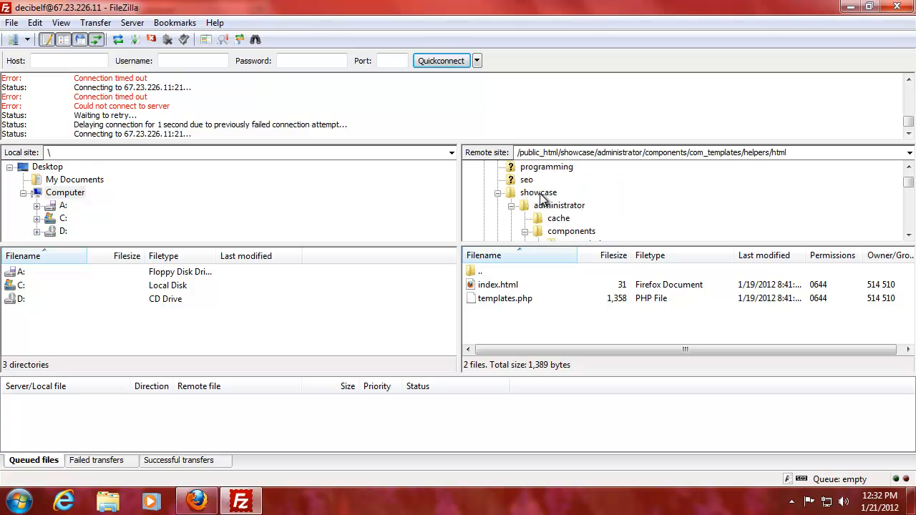
{"action": "scroll", "coordinate": [540, 193], "scroll_direction": "down", "scroll_amount": 3}
{"action": "scroll", "coordinate": [539, 193], "scroll_direction": "up", "scroll_amount": 1}
{"action": "left_click", "coordinate": [534, 197]}
{"action": "left_click", "coordinate": [380, 302]}
{"action": "left_click_drag", "start_coordinate": [909, 122], "coordinate": [910, 124]}
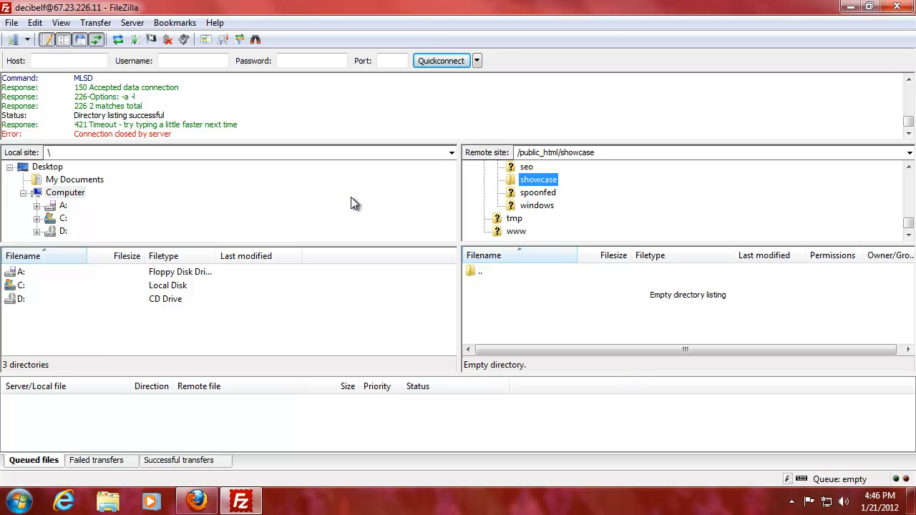
Step: Reconnect to the recently used server from the Quickconnect list
{"action": "left_click", "coordinate": [476, 61]}
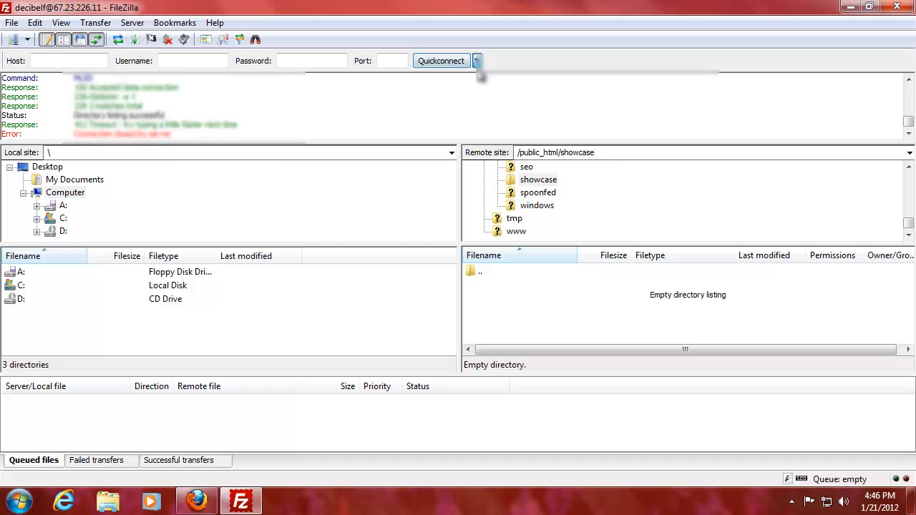
{"action": "left_click", "coordinate": [508, 107]}
{"action": "left_click", "coordinate": [428, 272]}
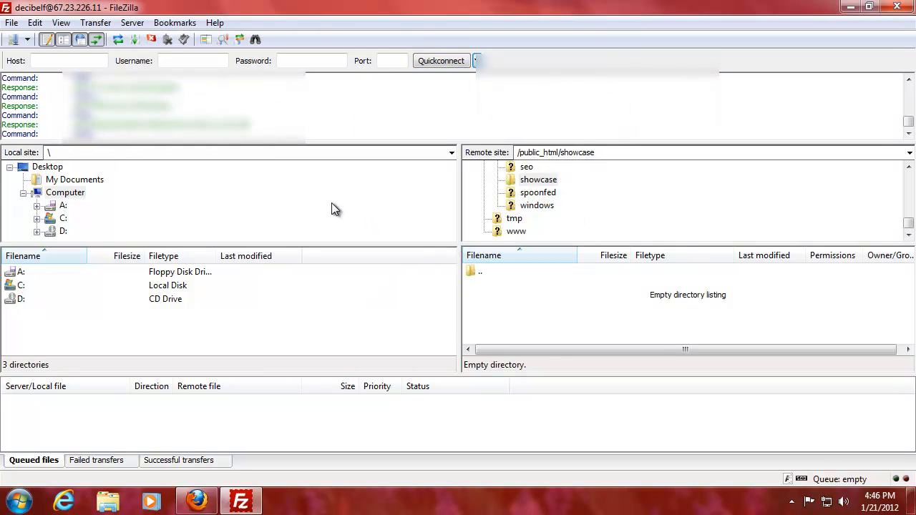
Step: Open /public_html/showcase on the server and show the local My Documents folder
{"action": "left_click", "coordinate": [494, 312]}
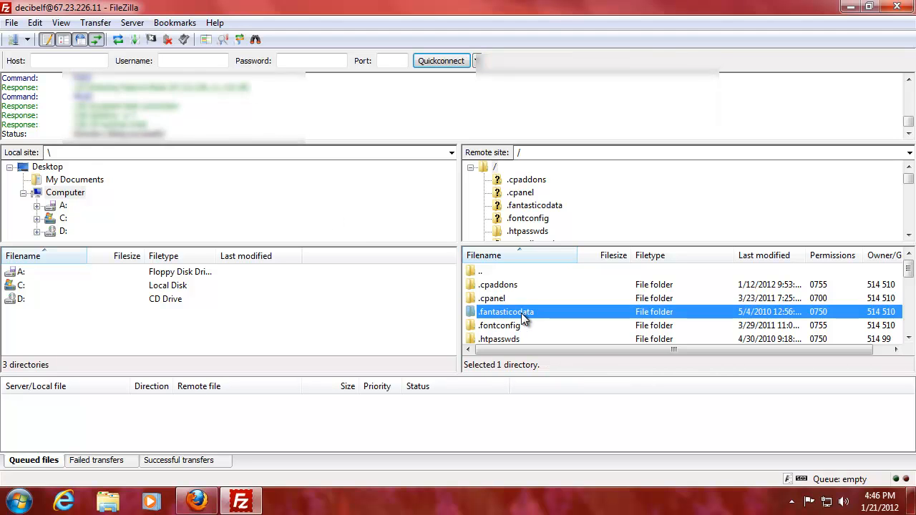
{"action": "scroll", "coordinate": [516, 315], "scroll_direction": "down", "scroll_amount": 3}
{"action": "double_click", "coordinate": [522, 313]}
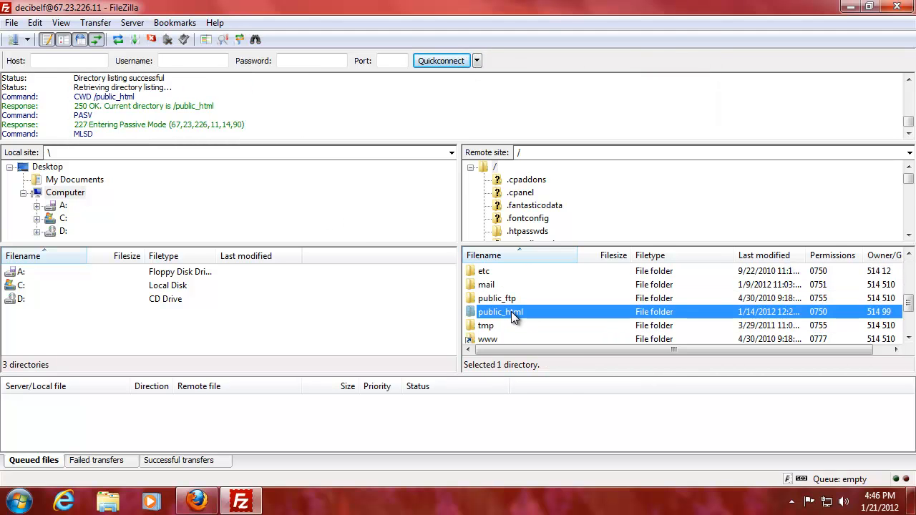
{"action": "scroll", "coordinate": [510, 313], "scroll_direction": "down", "scroll_amount": 3}
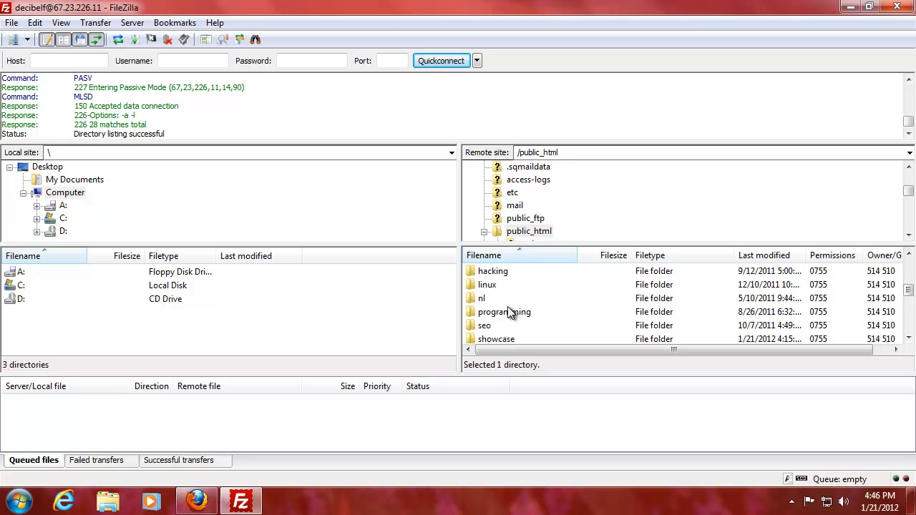
{"action": "scroll", "coordinate": [514, 324], "scroll_direction": "down", "scroll_amount": 1}
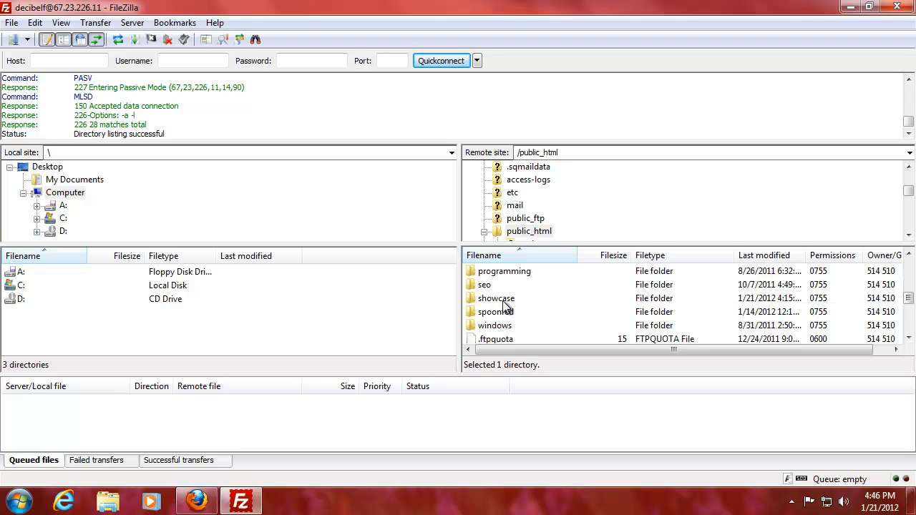
{"action": "double_click", "coordinate": [503, 304]}
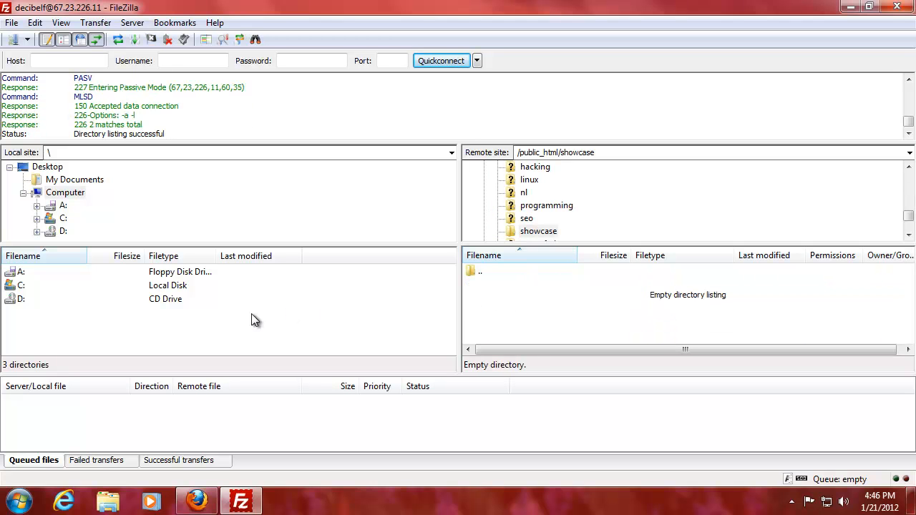
{"action": "left_click", "coordinate": [55, 184]}
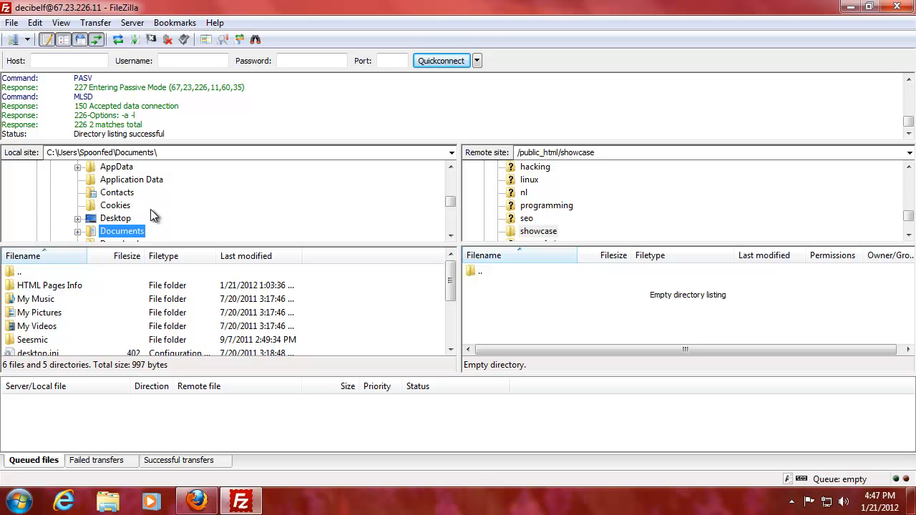
Step: Upload every file from the local Downloads wordpress-3.3.1/wordpress folder to the showcase folder on the server
{"action": "scroll", "coordinate": [129, 211], "scroll_direction": "down", "scroll_amount": 1}
{"action": "left_click", "coordinate": [128, 207]}
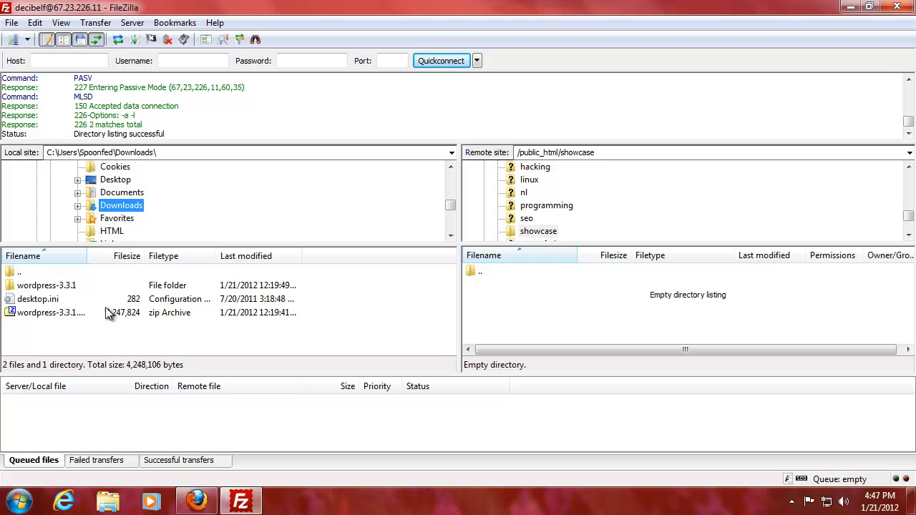
{"action": "left_click", "coordinate": [57, 288]}
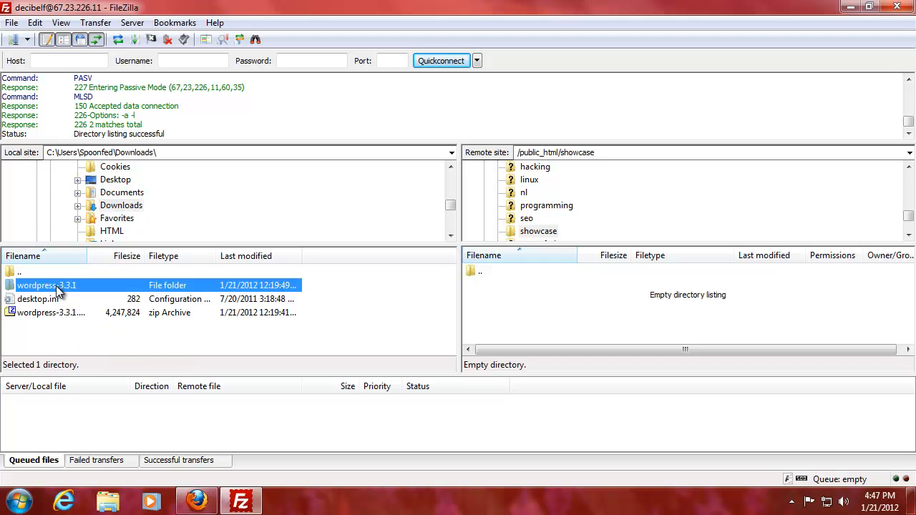
{"action": "double_click", "coordinate": [57, 287]}
{"action": "double_click", "coordinate": [57, 290]}
{"action": "left_click", "coordinate": [61, 290]}
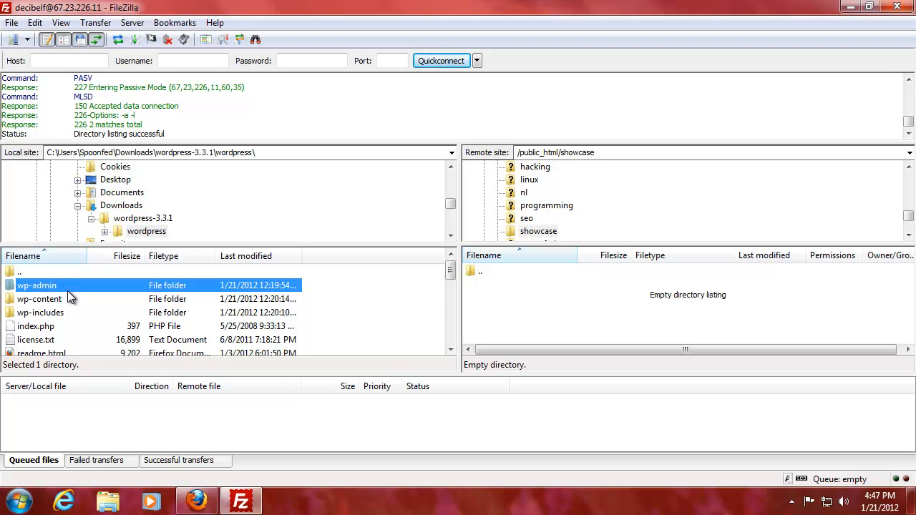
{"action": "key", "text": "ctrl+a"}
{"action": "right_click", "coordinate": [76, 306]}
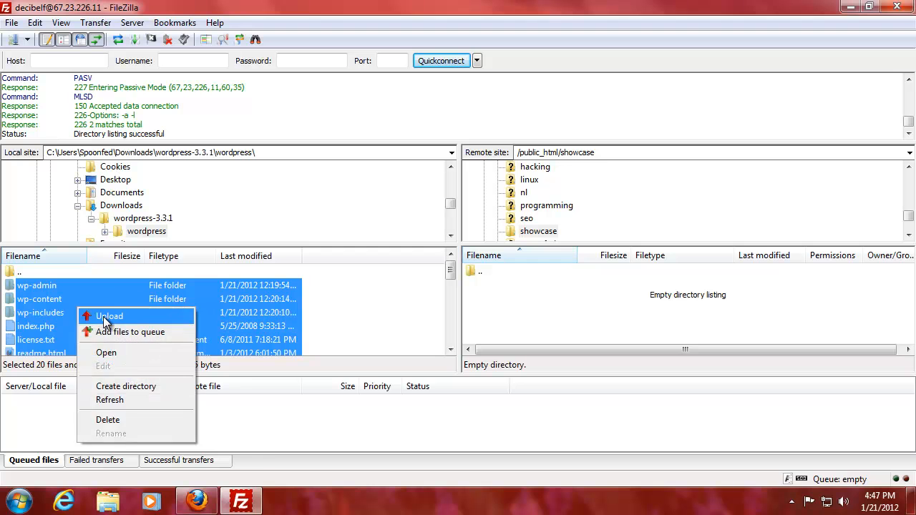
{"action": "left_click", "coordinate": [103, 317]}
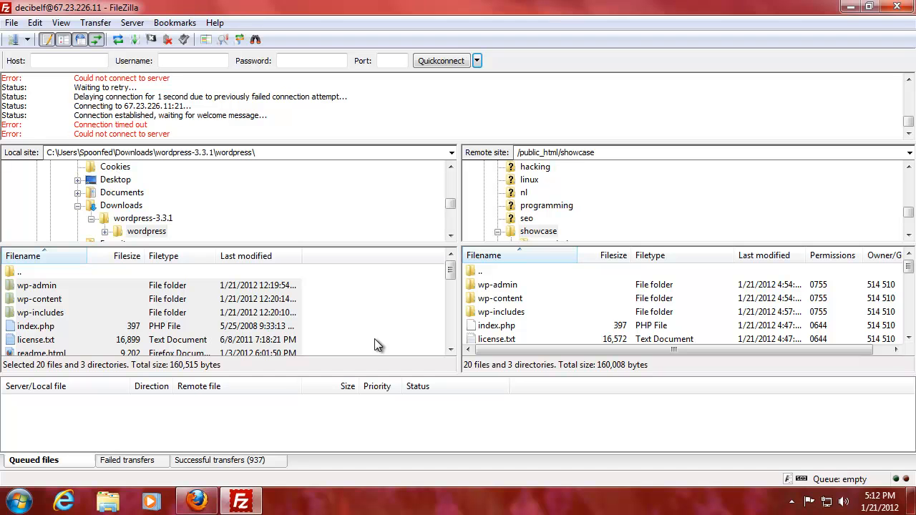
Step: Check the uploaded server files, including index.php, then minimize FileZilla
{"action": "left_click", "coordinate": [527, 327]}
{"action": "scroll", "coordinate": [526, 326], "scroll_direction": "down", "scroll_amount": 6}
{"action": "scroll", "coordinate": [526, 327], "scroll_direction": "up", "scroll_amount": 2}
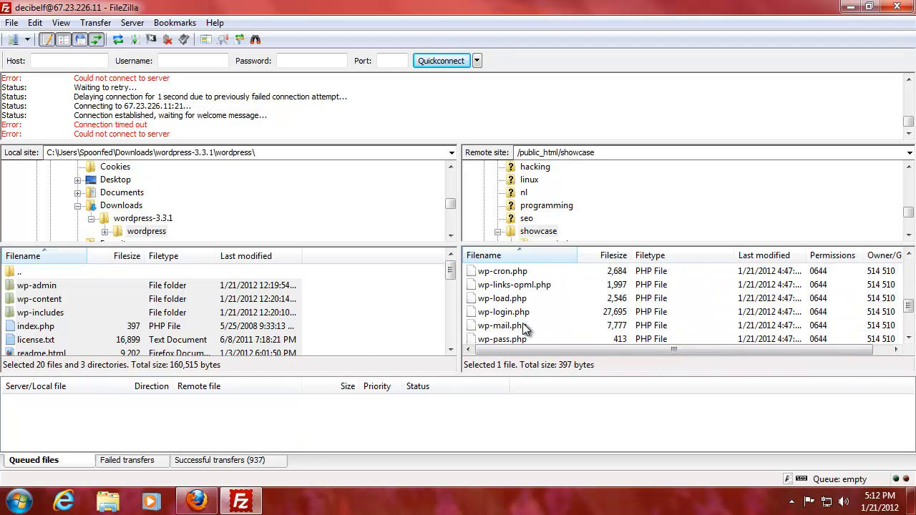
{"action": "scroll", "coordinate": [526, 328], "scroll_direction": "up", "scroll_amount": 1}
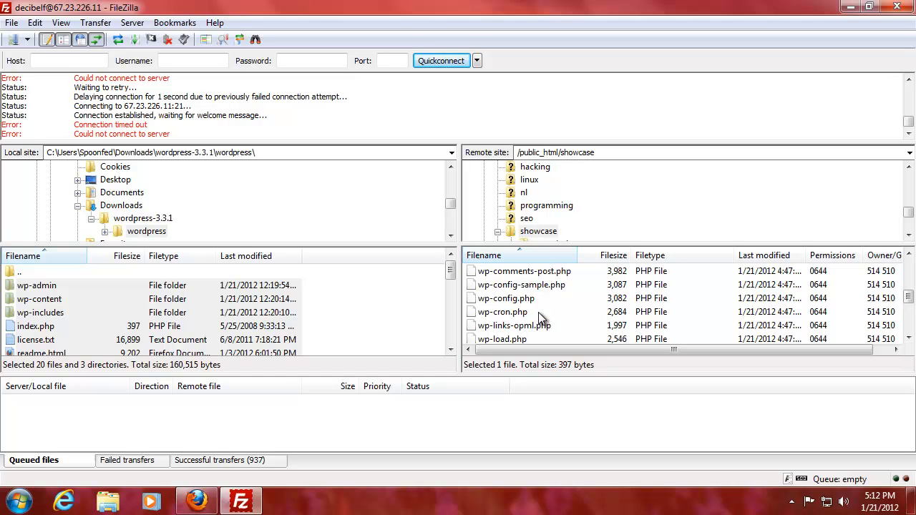
{"action": "scroll", "coordinate": [542, 318], "scroll_direction": "up", "scroll_amount": 1}
{"action": "scroll", "coordinate": [552, 304], "scroll_direction": "up", "scroll_amount": 1}
{"action": "scroll", "coordinate": [550, 299], "scroll_direction": "down", "scroll_amount": 2}
{"action": "left_click", "coordinate": [850, 7]}
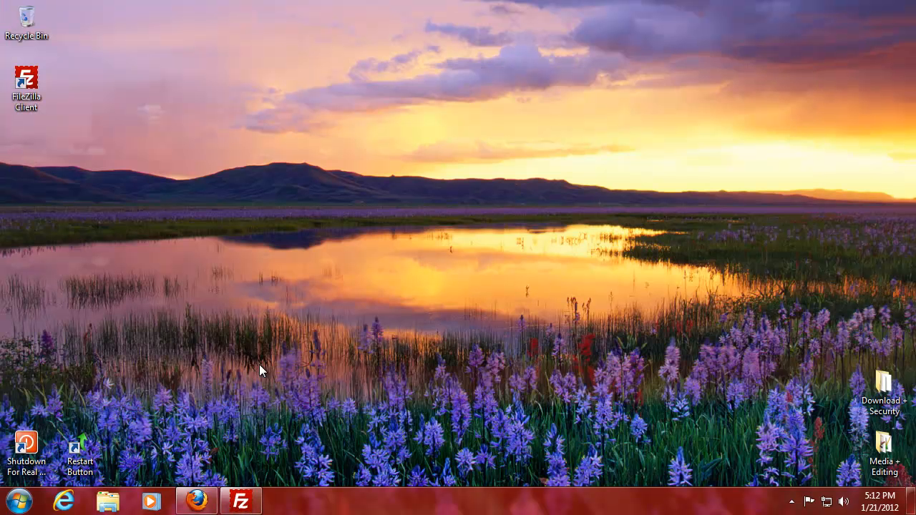
Step: Load showcase.spoonfed.org in Firefox to reach the WordPress install.php welcome page
{"action": "left_click", "coordinate": [208, 500]}
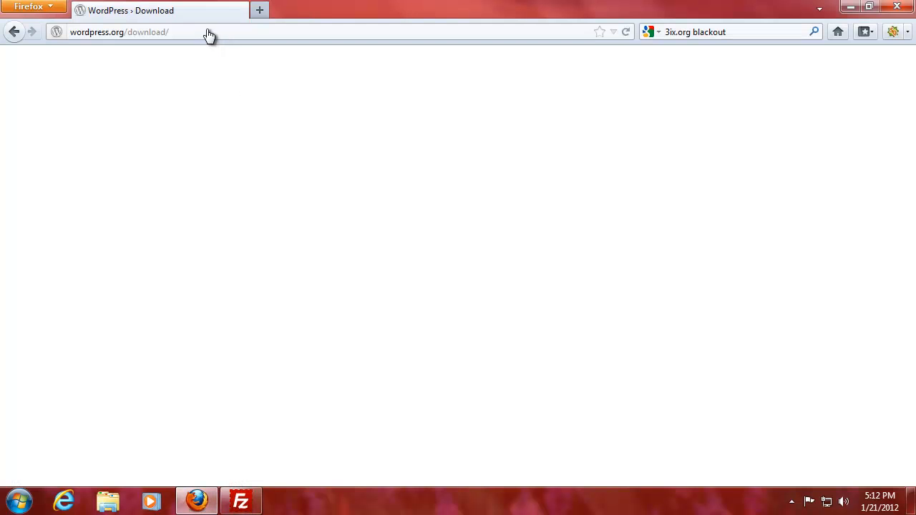
{"action": "left_click", "coordinate": [224, 33]}
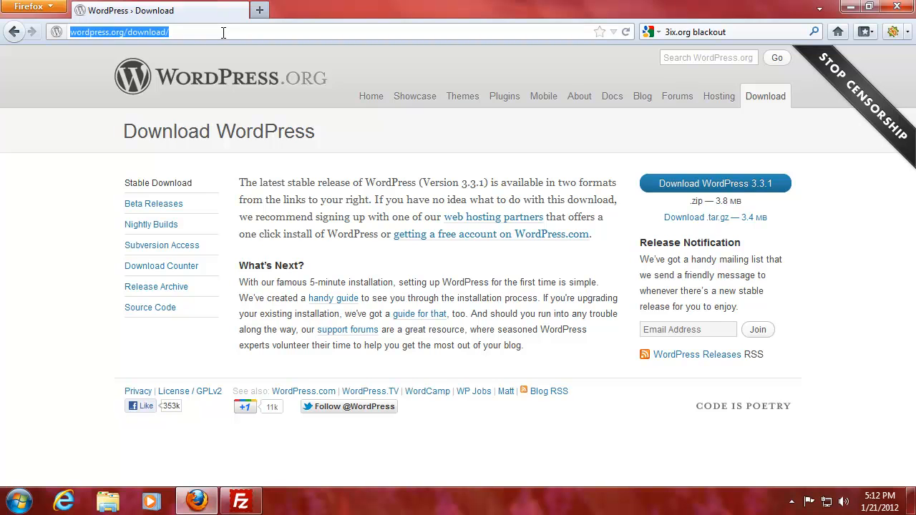
{"action": "type", "text": "show.sponsors"}
{"action": "key", "text": "BackSpace"}
{"action": "key", "text": "BackSpace"}
{"action": "key", "text": "BackSpace"}
{"action": "key", "text": "BackSpace"}
{"action": "key", "text": "BackSpace"}
{"action": "key", "text": "BackSpace"}
{"action": "key", "text": "BackSpace"}
{"action": "key", "text": "BackSpace"}
{"action": "key", "text": "BackSpace"}
{"action": "type", "text": "cae"}
{"action": "key", "text": "BackSpace"}
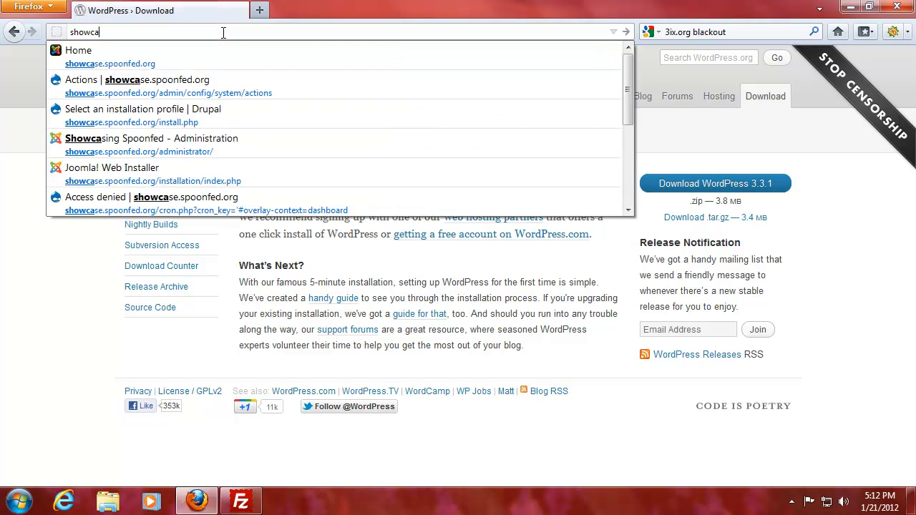
{"action": "key", "text": "Down"}
{"action": "key", "text": "Return"}
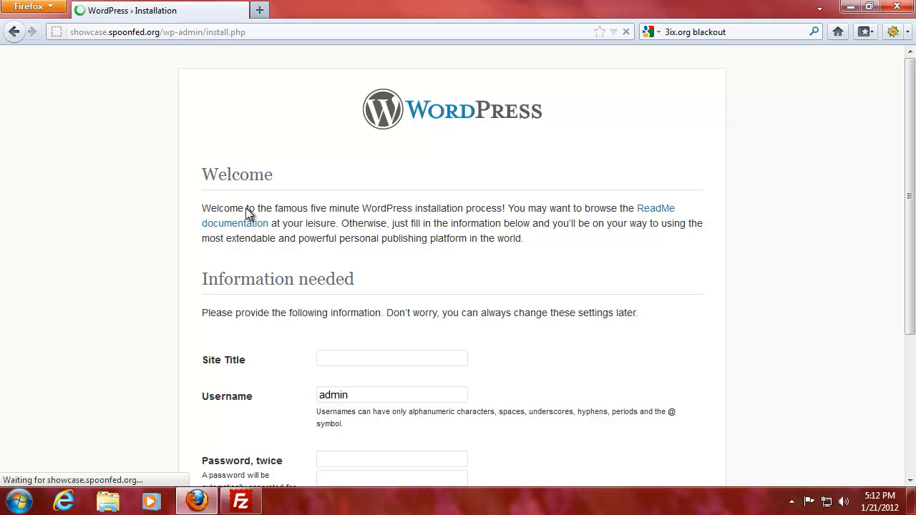
Step: Enter site title 'Showcasing Spoonfed', the admin password in both fields, and the admin e-mail address
{"action": "type", "text": "Showcasing Spoonfed"}
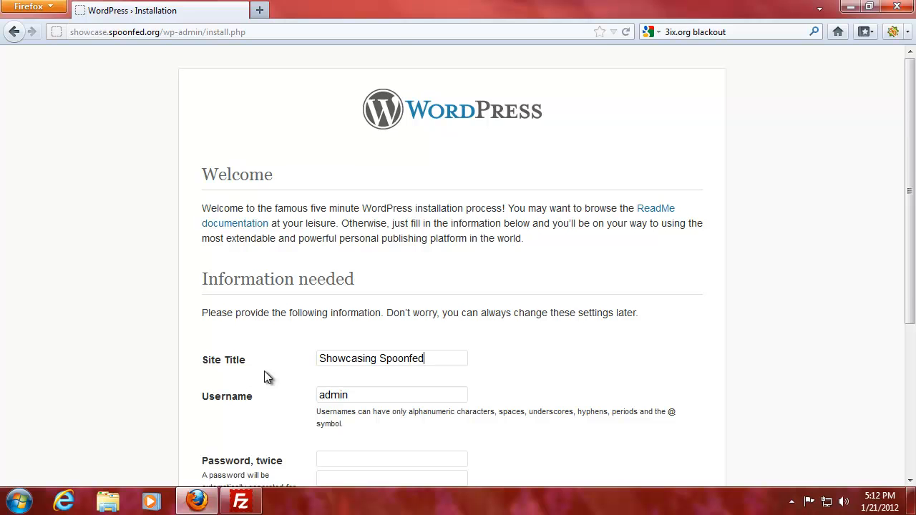
{"action": "scroll", "coordinate": [264, 378], "scroll_direction": "down", "scroll_amount": 4}
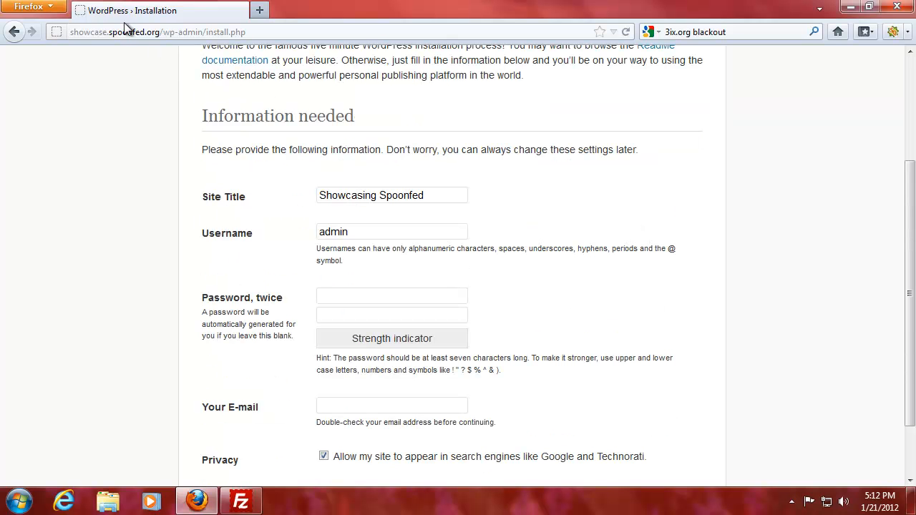
{"action": "left_click", "coordinate": [338, 293]}
{"action": "type", "text": "•••••"}
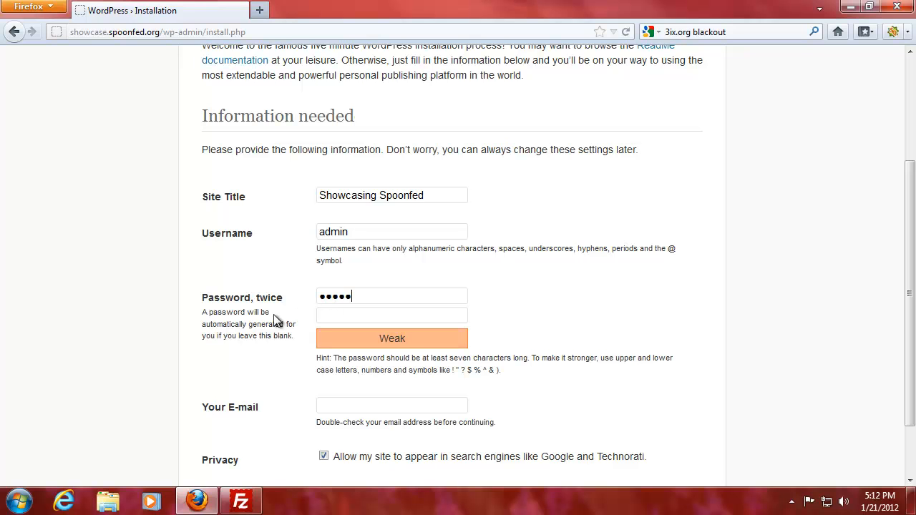
{"action": "type", "text": "•••••••••••"}
{"action": "scroll", "coordinate": [276, 321], "scroll_direction": "down", "scroll_amount": 2}
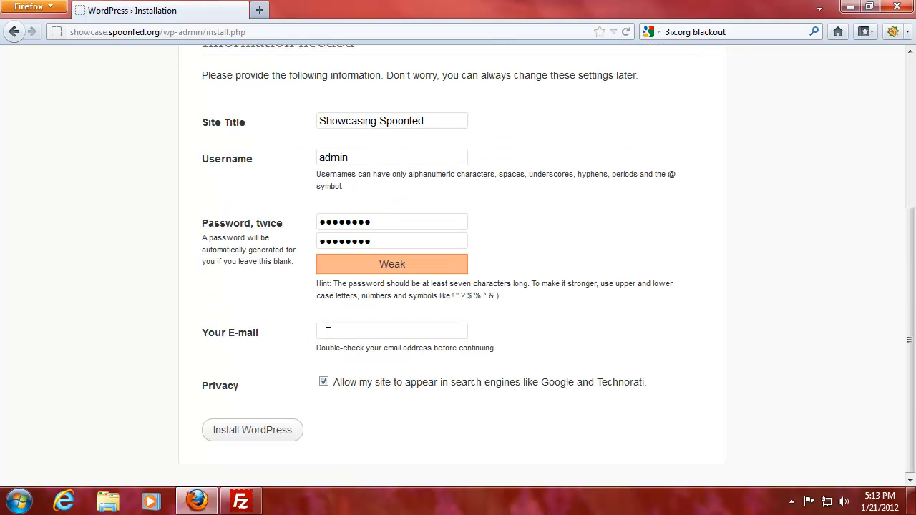
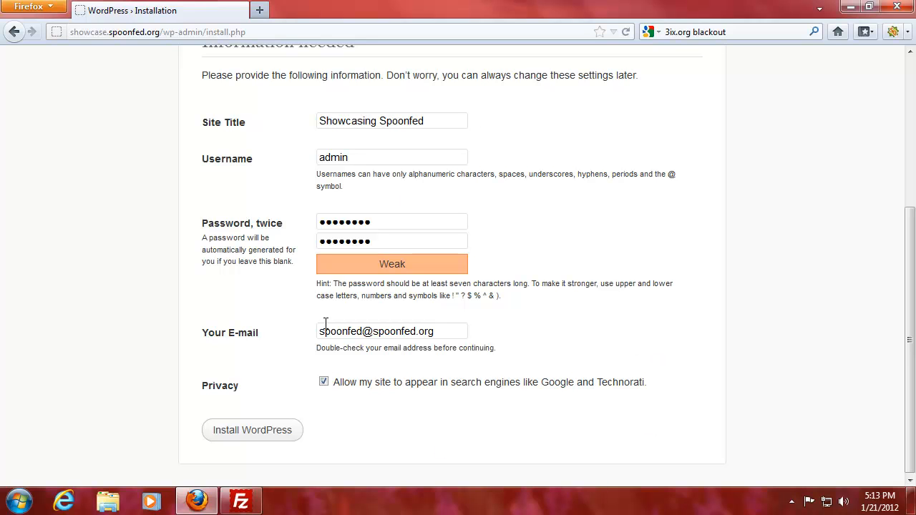
Step: Submit the WordPress installation, decline saving the password, and disconnect FileZilla from the server
{"action": "left_click", "coordinate": [294, 432]}
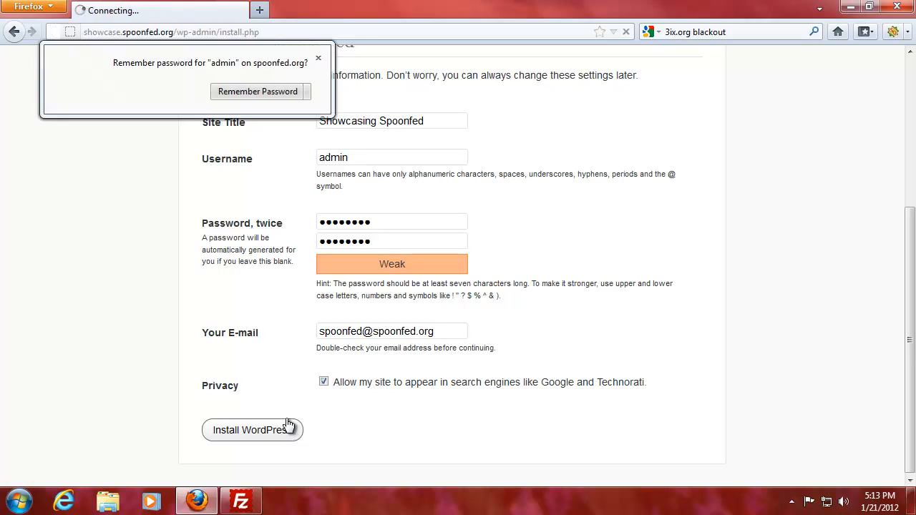
{"action": "left_click", "coordinate": [319, 67]}
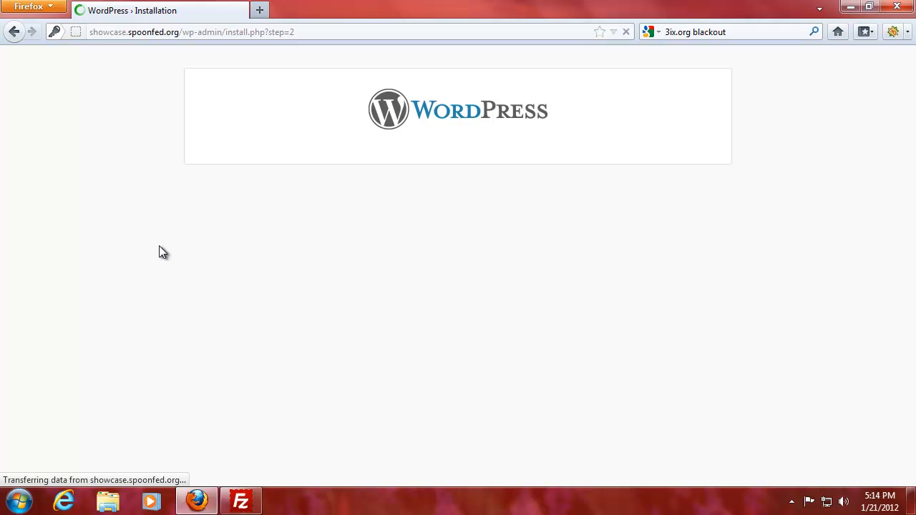
{"action": "left_click", "coordinate": [241, 501]}
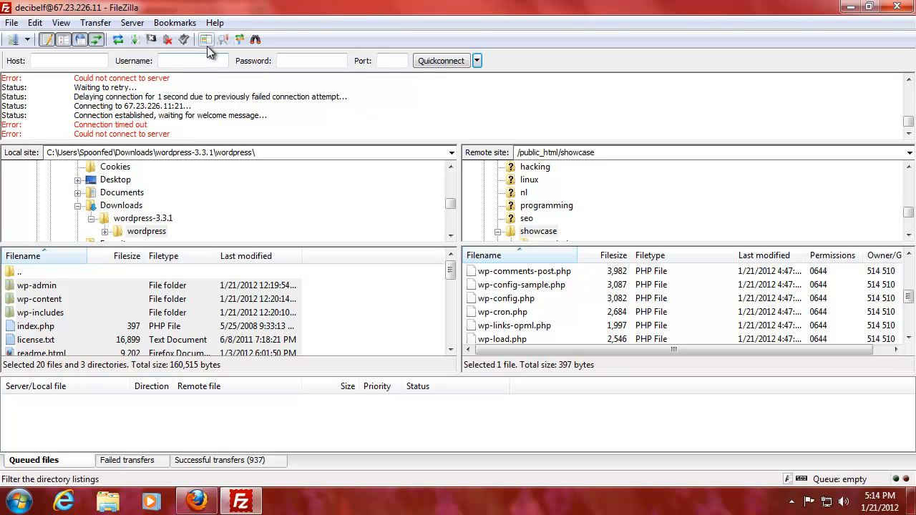
{"action": "left_click", "coordinate": [168, 40]}
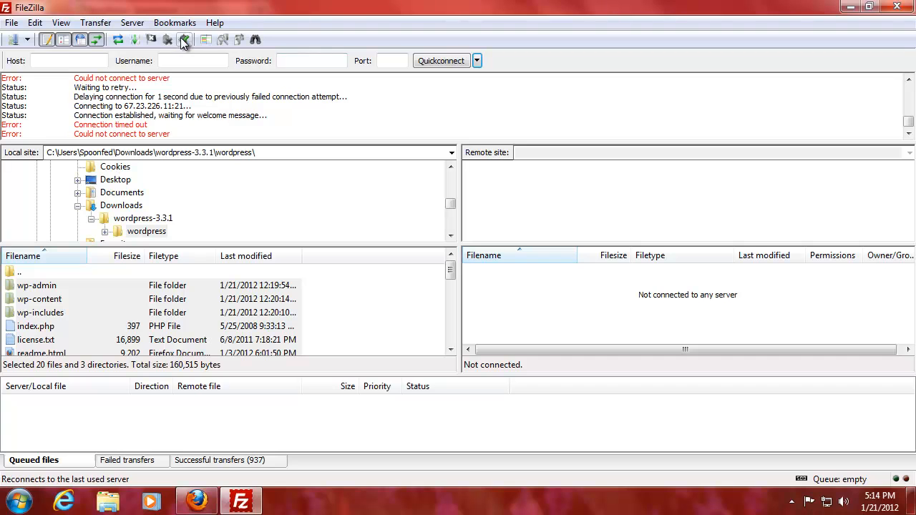
Step: Reload the install page, which now reports WordPress is already installed, and go to the login page
{"action": "left_click", "coordinate": [197, 501]}
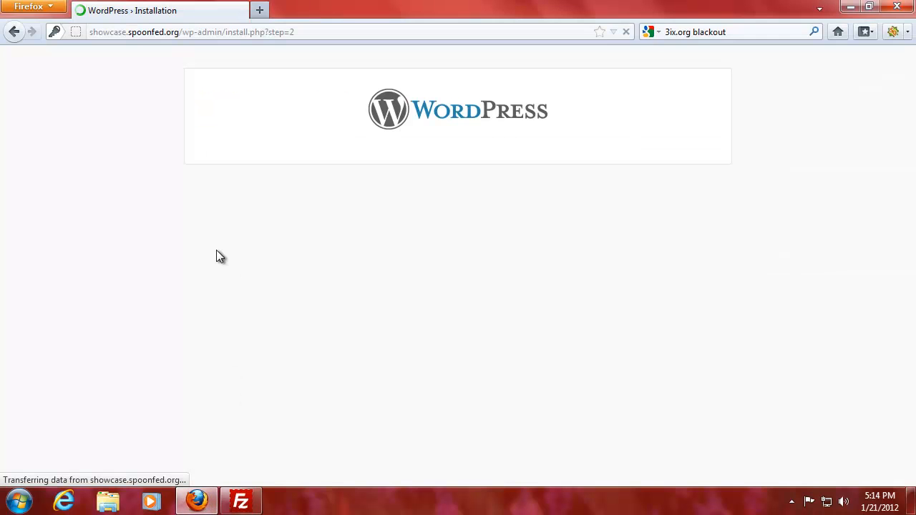
{"action": "left_click", "coordinate": [312, 32]}
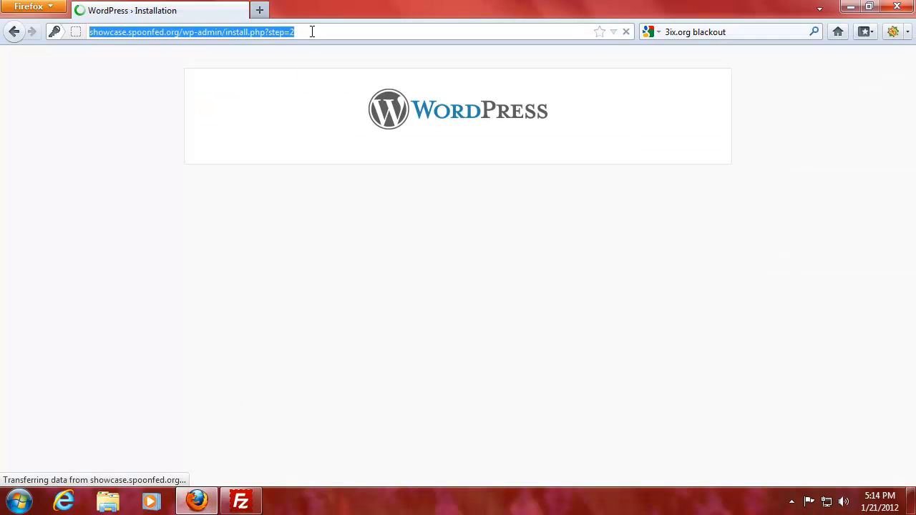
{"action": "key", "text": "Return"}
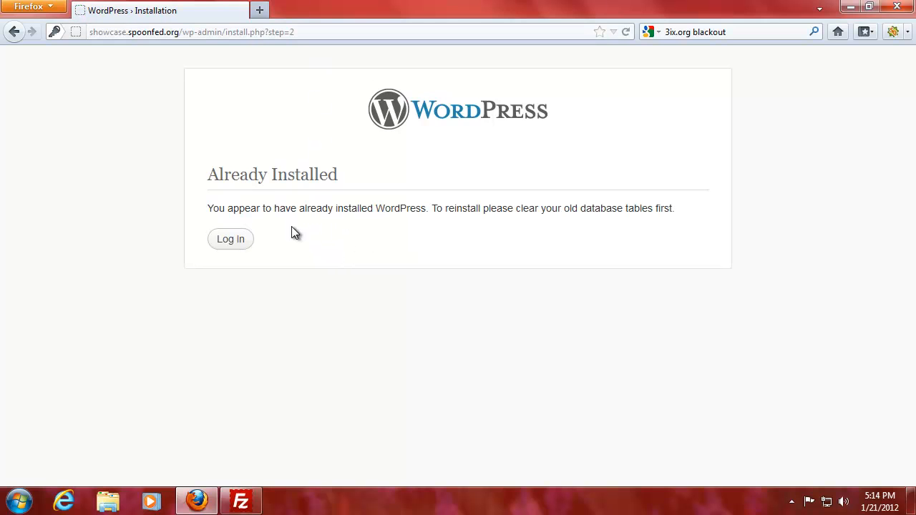
{"action": "left_click_drag", "start_coordinate": [257, 208], "coordinate": [781, 212]}
{"action": "left_click", "coordinate": [610, 247]}
Step: Sign in as admin with the chosen password and decline saving it, reaching the Dashboard
{"action": "left_click", "coordinate": [240, 244]}
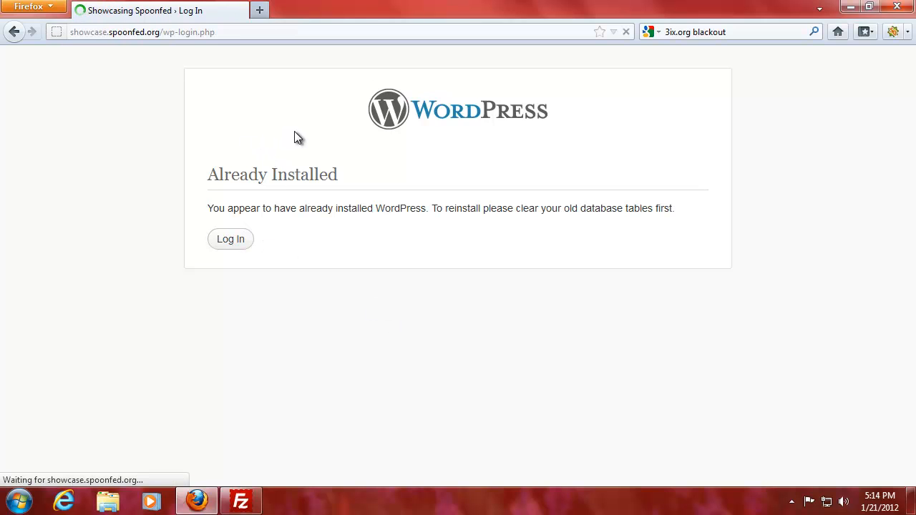
{"action": "type", "text": "admin"}
{"action": "key", "text": "Tab"}
{"action": "type", "text": "pass"}
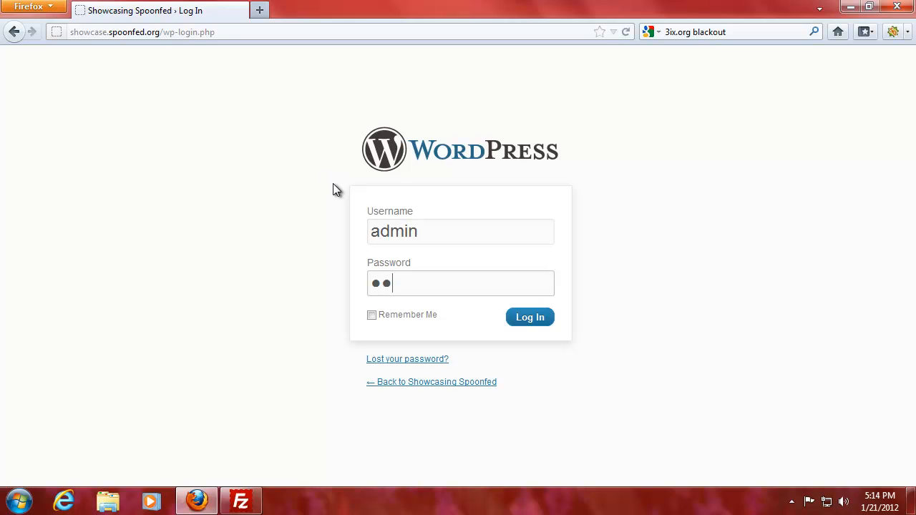
{"action": "key", "text": "BackSpace"}
{"action": "key", "text": "BackSpace"}
{"action": "key", "text": "BackSpace"}
{"action": "key", "text": "BackSpace"}
{"action": "type", "text": "admin123"}
{"action": "key", "text": "Return"}
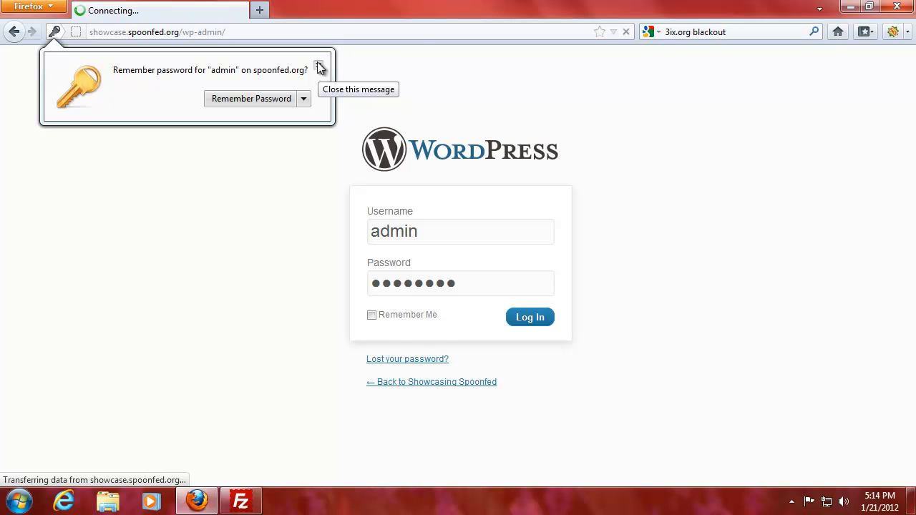
{"action": "left_click", "coordinate": [320, 65]}
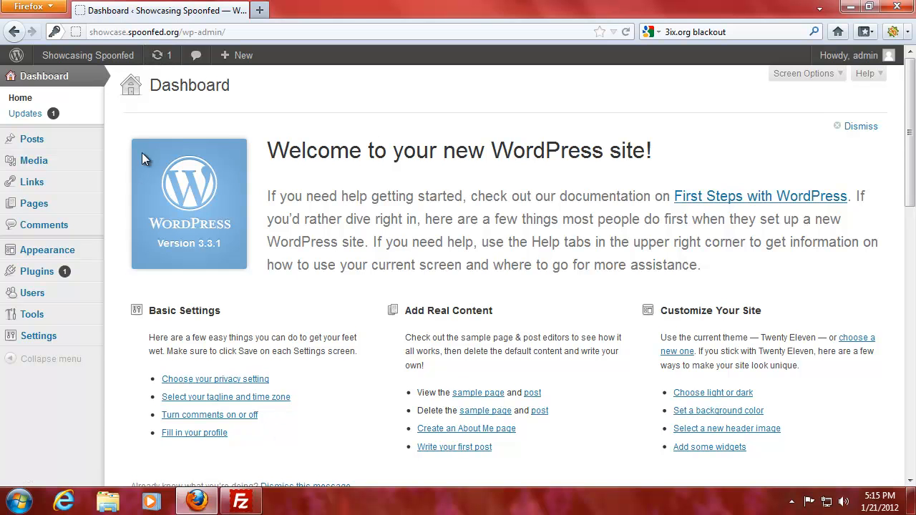
{"action": "mouse_move", "coordinate": [31, 145]}
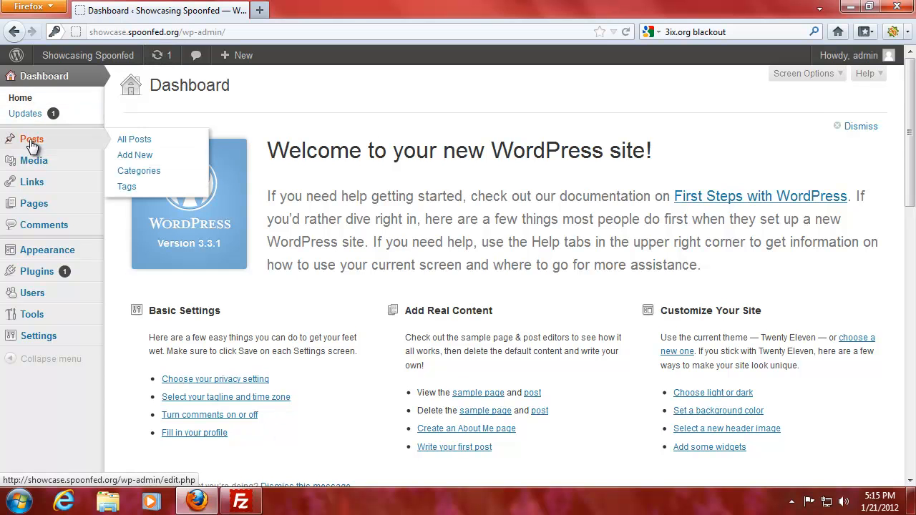
{"action": "mouse_move", "coordinate": [47, 167]}
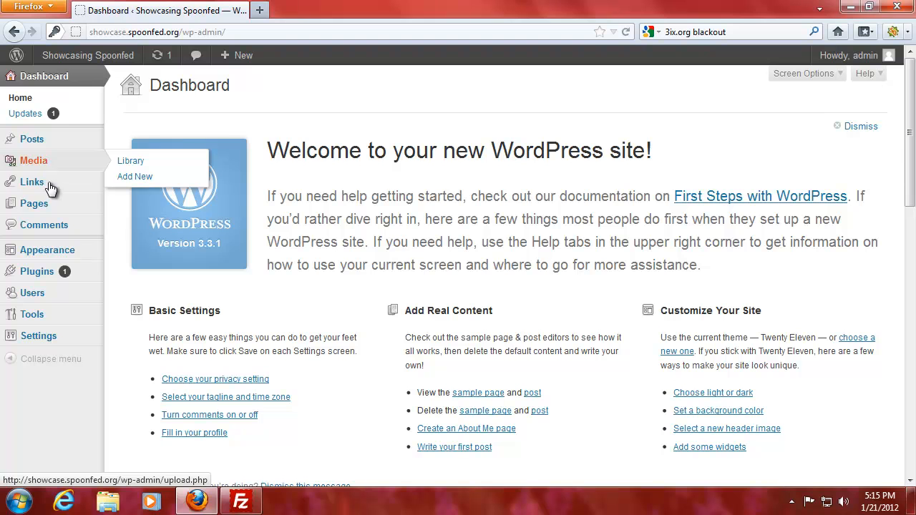
{"action": "mouse_move", "coordinate": [50, 189]}
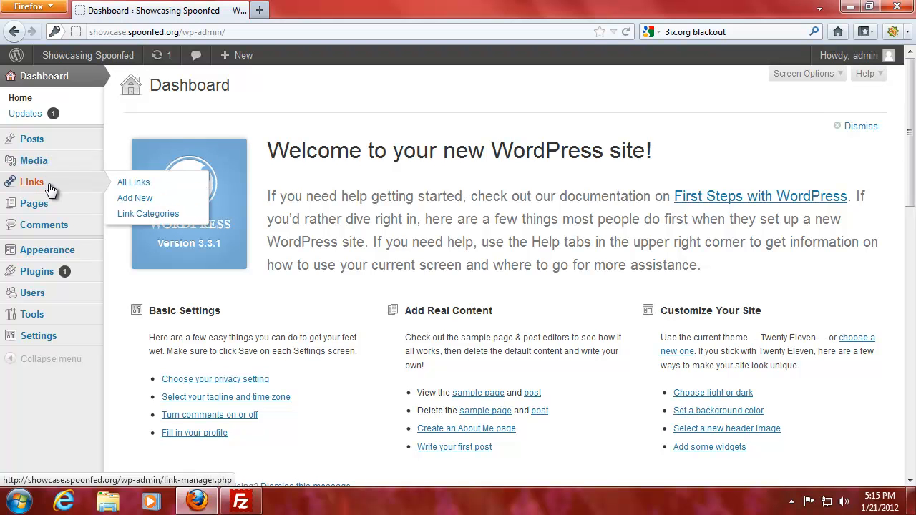
{"action": "mouse_move", "coordinate": [51, 210]}
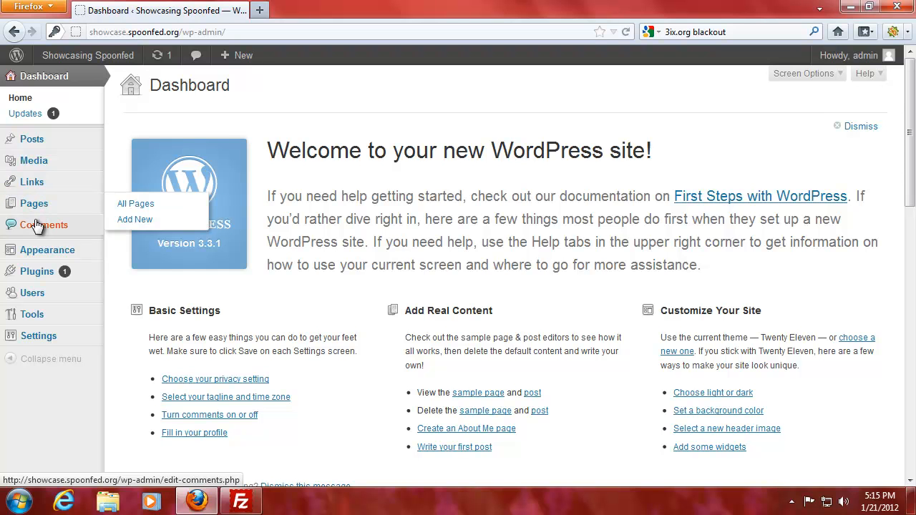
{"action": "mouse_move", "coordinate": [47, 257]}
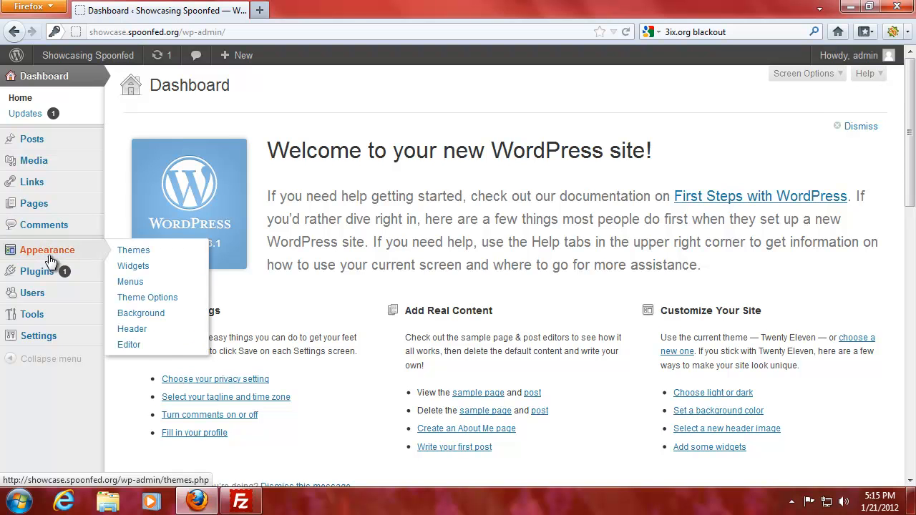
{"action": "mouse_move", "coordinate": [44, 276]}
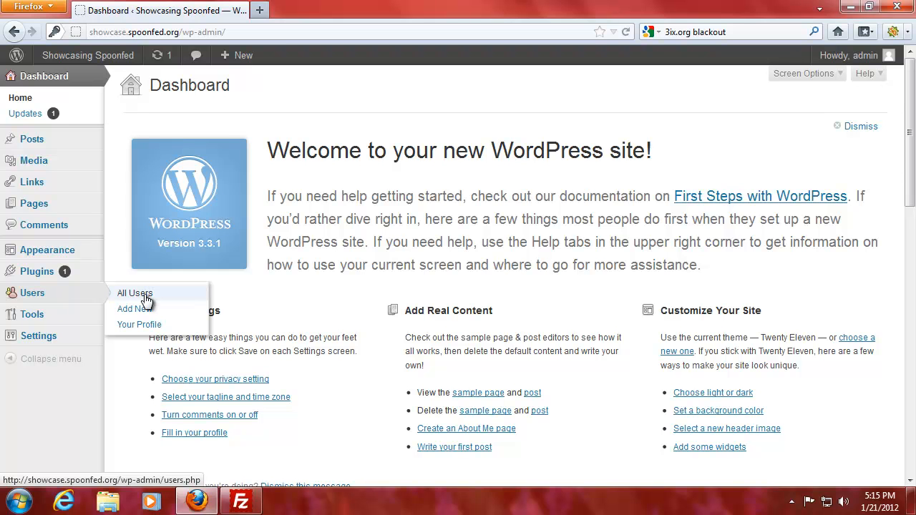
{"action": "mouse_move", "coordinate": [28, 316]}
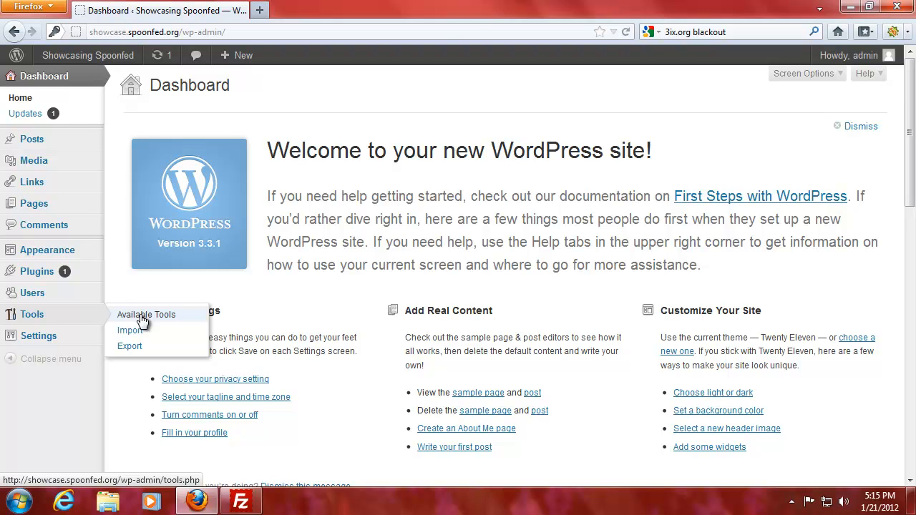
{"action": "mouse_move", "coordinate": [82, 342]}
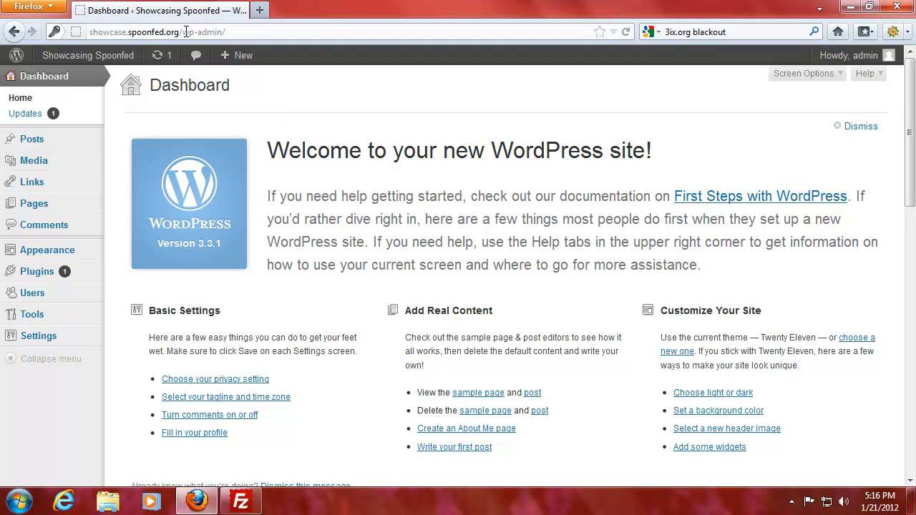
Step: Remove wp-admin/ from the address to load the public Showcasing Spoonfed home page
{"action": "left_click_drag", "start_coordinate": [186, 31], "coordinate": [295, 33]}
{"action": "key", "text": "BackSpace"}
{"action": "key", "text": "Return"}
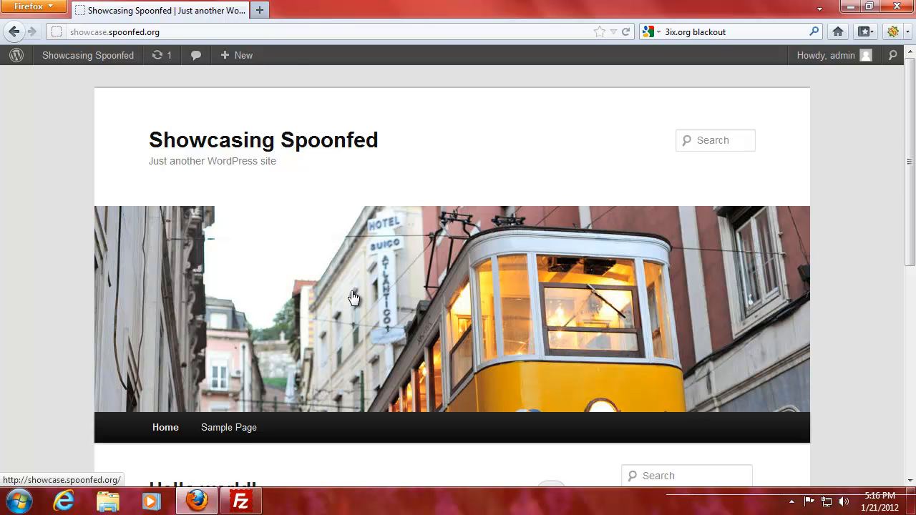
Step: Scroll through the home page's Hello world! post and look over the admin bar menus
{"action": "scroll", "coordinate": [353, 296], "scroll_direction": "down", "scroll_amount": 2}
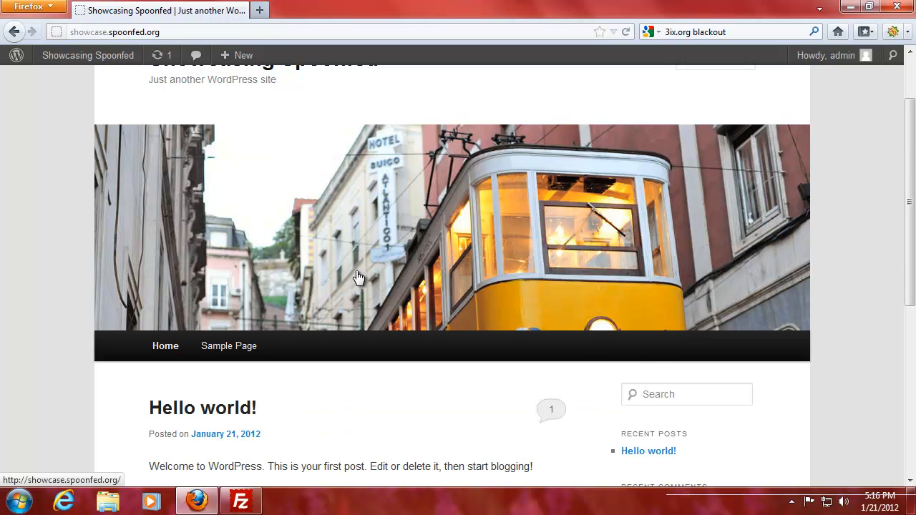
{"action": "scroll", "coordinate": [361, 283], "scroll_direction": "up", "scroll_amount": 2}
{"action": "scroll", "coordinate": [300, 215], "scroll_direction": "down", "scroll_amount": 3}
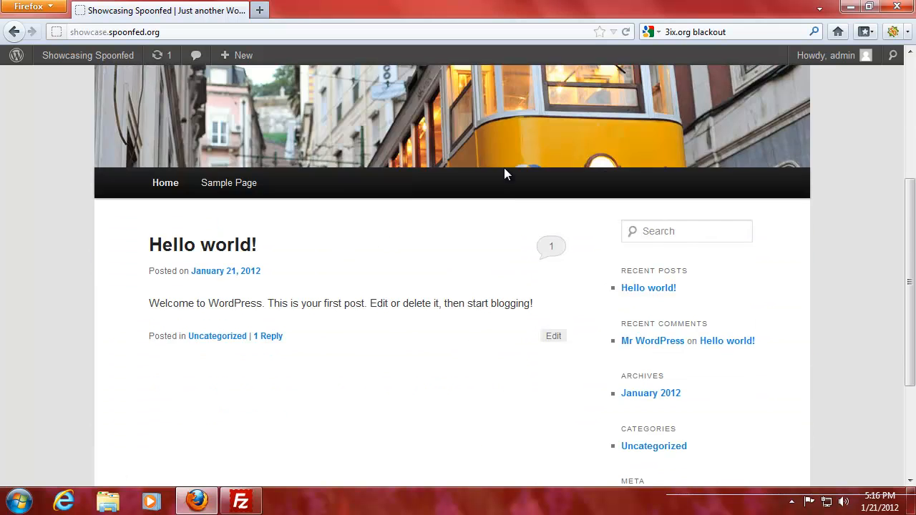
{"action": "scroll", "coordinate": [404, 215], "scroll_direction": "up", "scroll_amount": 2}
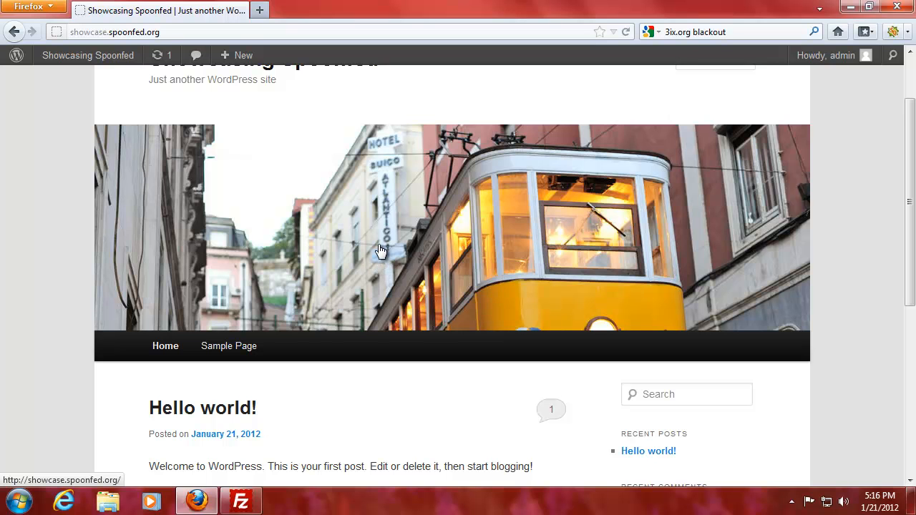
{"action": "scroll", "coordinate": [383, 242], "scroll_direction": "down", "scroll_amount": 5}
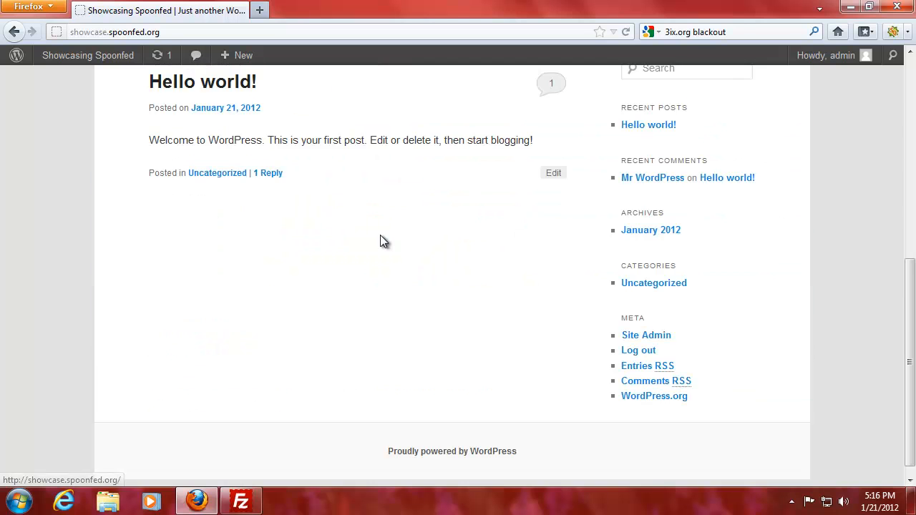
{"action": "scroll", "coordinate": [384, 242], "scroll_direction": "down", "scroll_amount": 1}
{"action": "scroll", "coordinate": [384, 242], "scroll_direction": "up", "scroll_amount": 5}
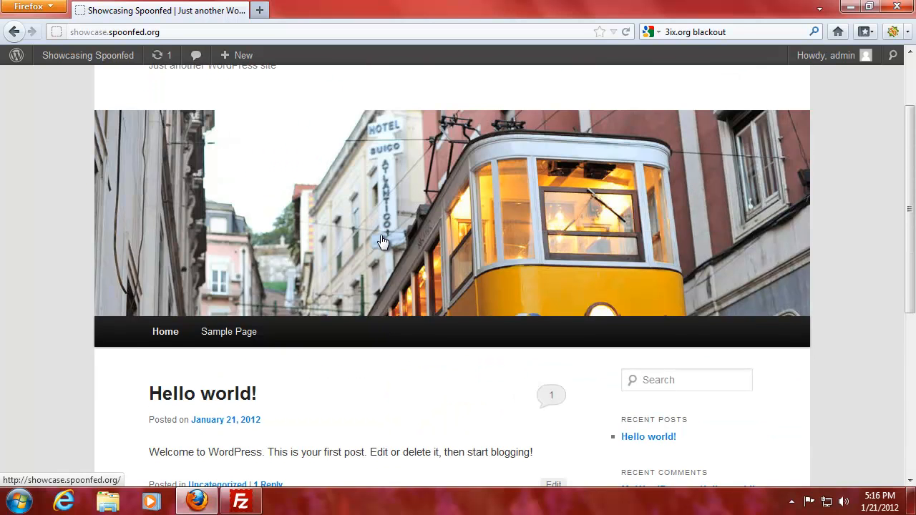
{"action": "scroll", "coordinate": [384, 242], "scroll_direction": "up", "scroll_amount": 1}
{"action": "scroll", "coordinate": [383, 242], "scroll_direction": "down", "scroll_amount": 5}
{"action": "scroll", "coordinate": [380, 240], "scroll_direction": "up", "scroll_amount": 1}
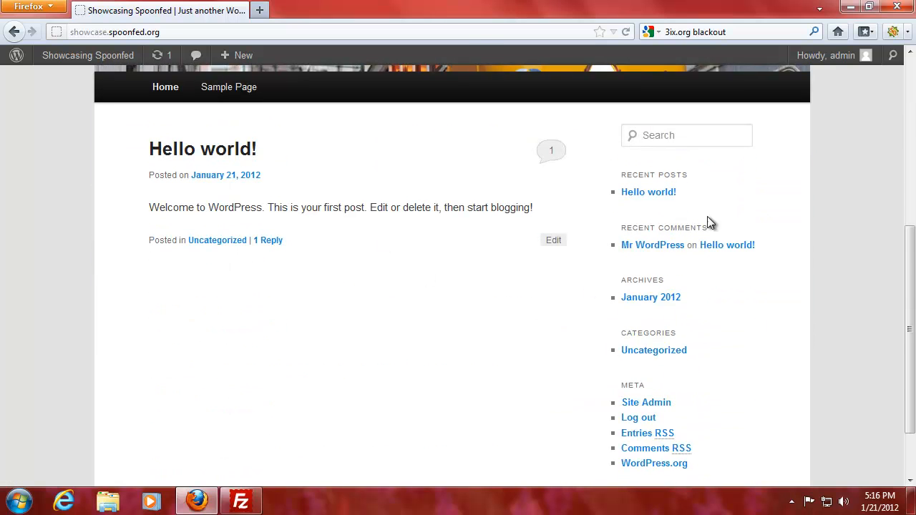
{"action": "scroll", "coordinate": [328, 247], "scroll_direction": "up", "scroll_amount": 2}
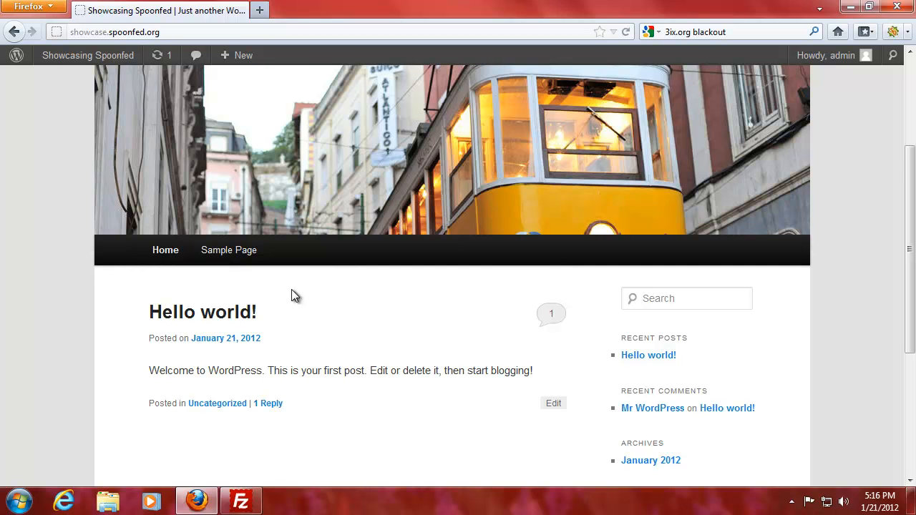
{"action": "mouse_move", "coordinate": [85, 54]}
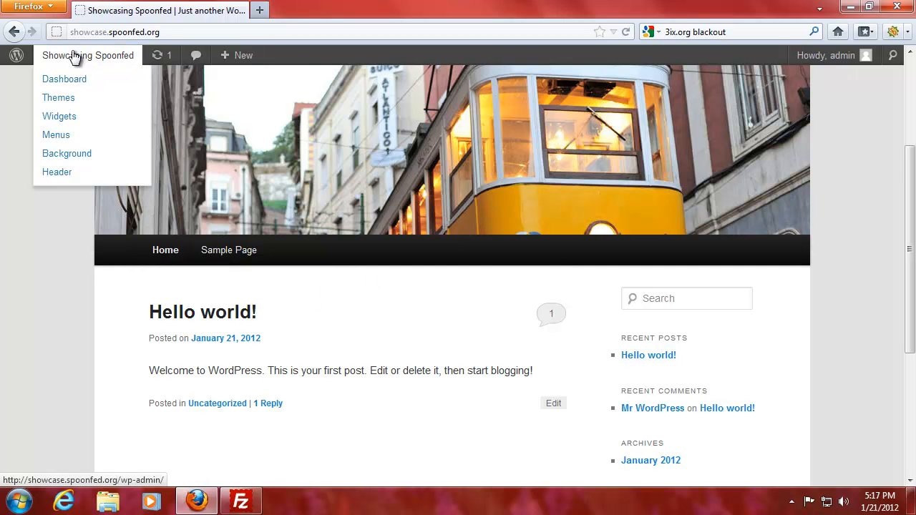
{"action": "mouse_move", "coordinate": [25, 58]}
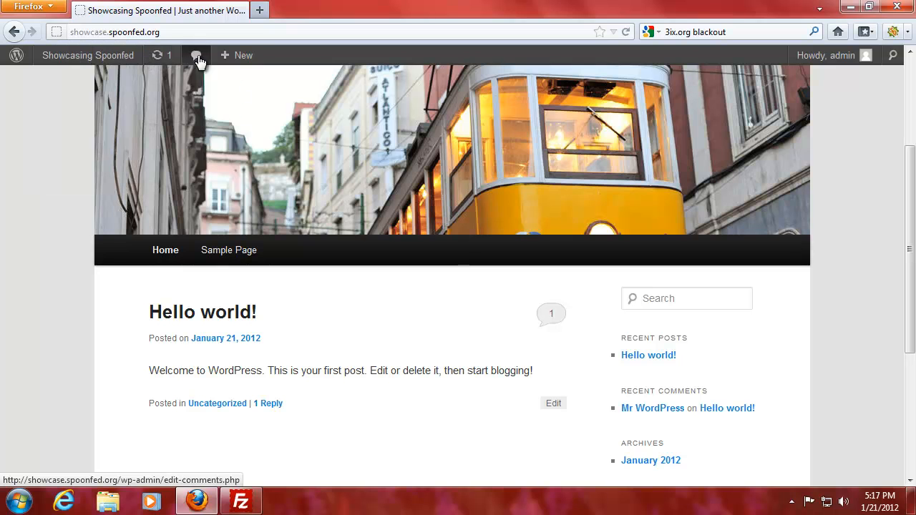
{"action": "mouse_move", "coordinate": [224, 58]}
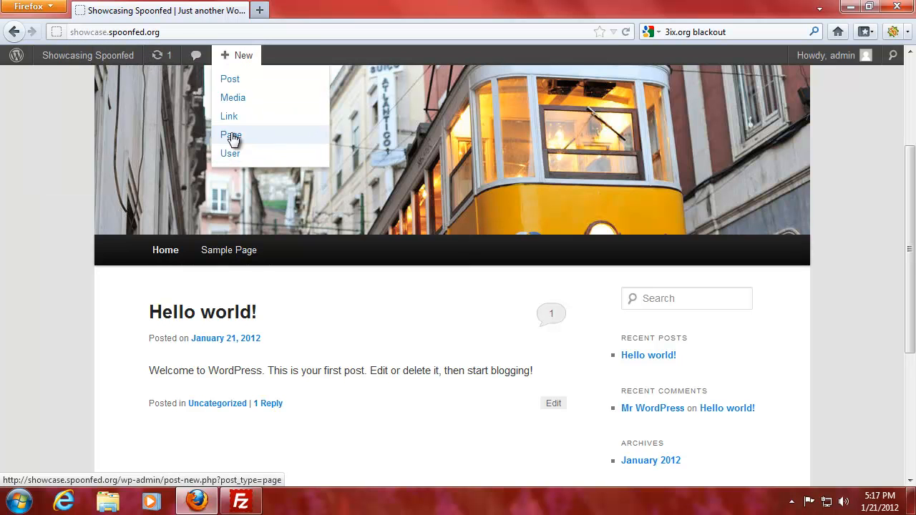
Step: Open the Sample Page and scroll through its content
{"action": "left_click", "coordinate": [219, 254]}
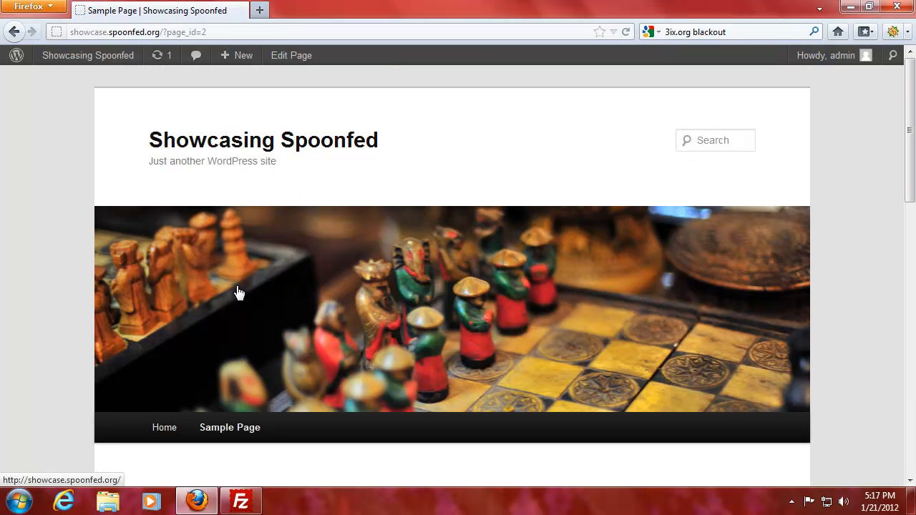
{"action": "scroll", "coordinate": [239, 294], "scroll_direction": "down", "scroll_amount": 6}
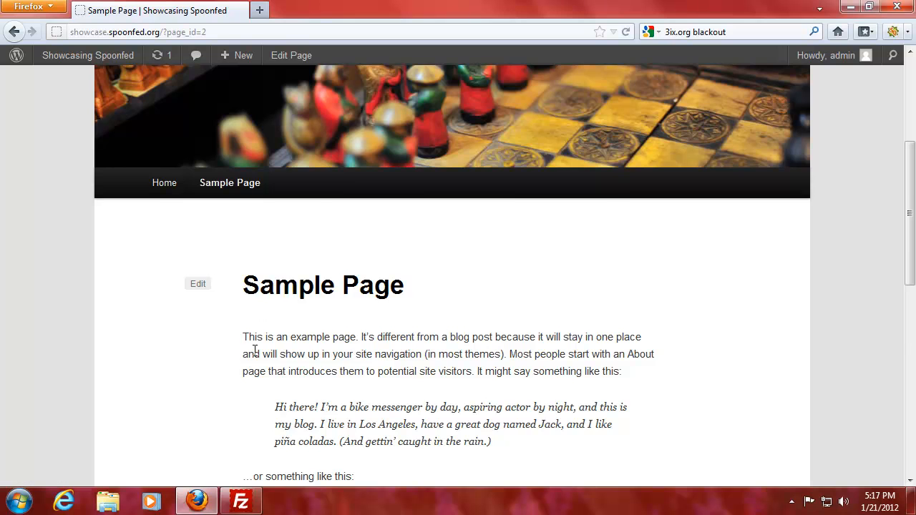
{"action": "scroll", "coordinate": [255, 351], "scroll_direction": "down", "scroll_amount": 4}
{"action": "scroll", "coordinate": [279, 276], "scroll_direction": "down", "scroll_amount": 4}
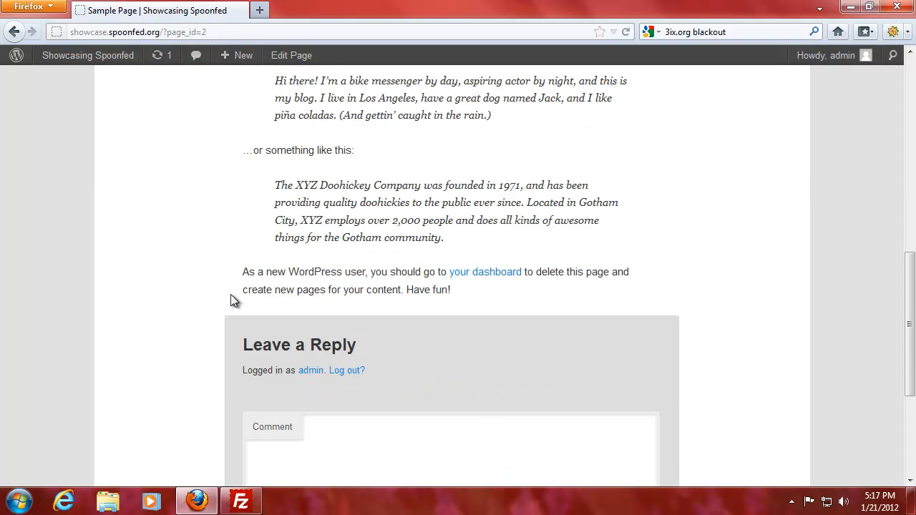
{"action": "scroll", "coordinate": [179, 276], "scroll_direction": "down", "scroll_amount": 3}
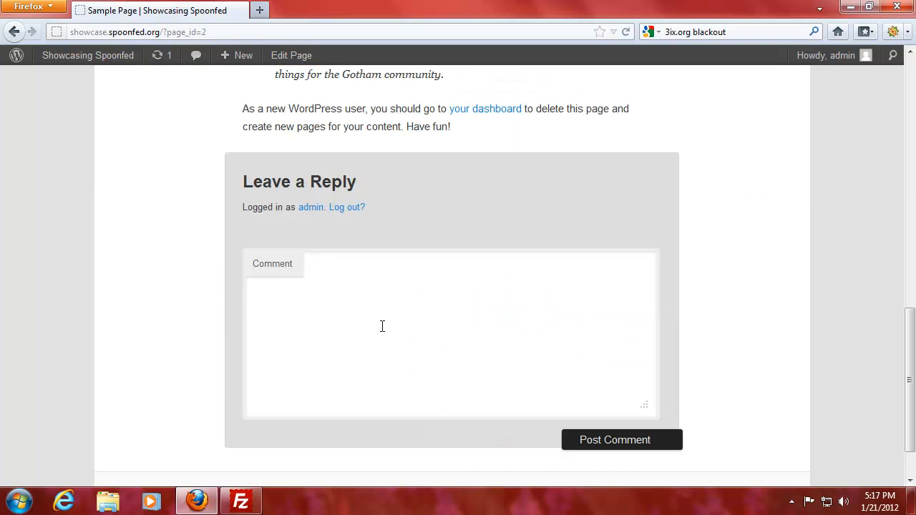
{"action": "scroll", "coordinate": [382, 327], "scroll_direction": "up", "scroll_amount": 12}
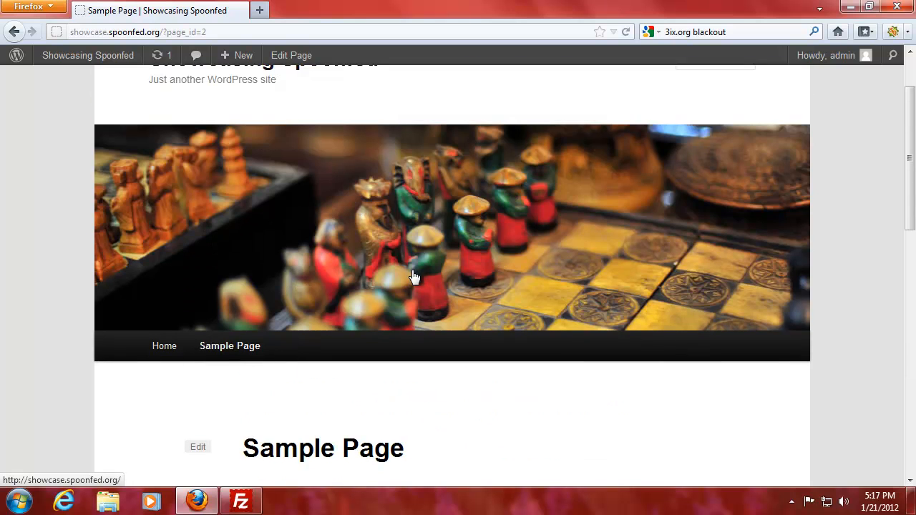
{"action": "scroll", "coordinate": [265, 190], "scroll_direction": "up", "scroll_amount": 2}
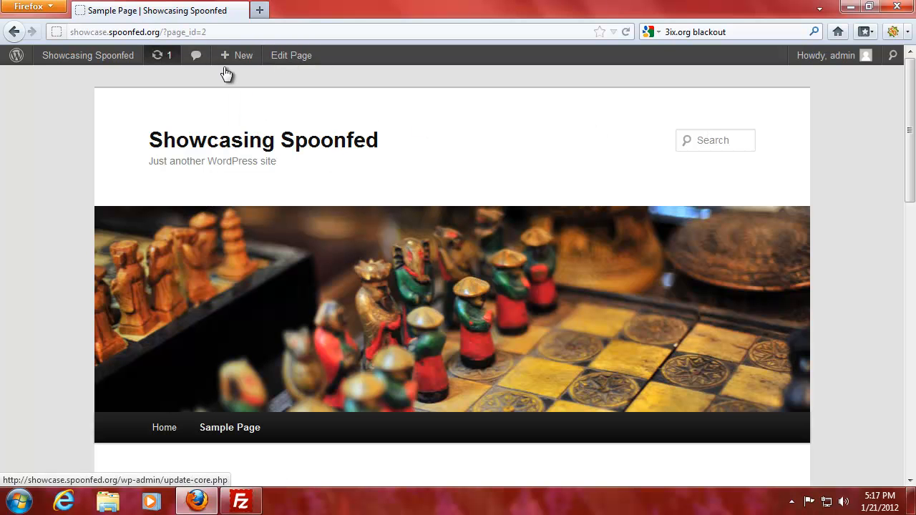
{"action": "scroll", "coordinate": [79, 186], "scroll_direction": "down", "scroll_amount": 6}
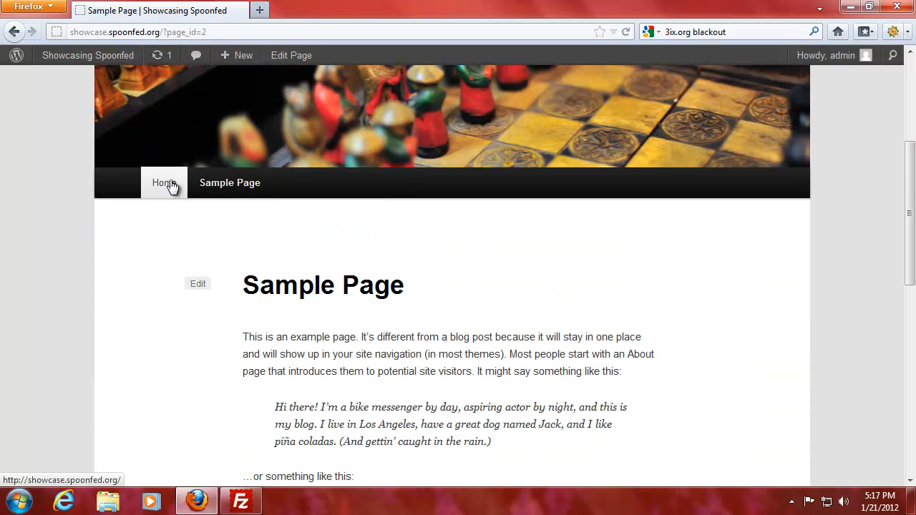
Step: Go back Home, reopen the Sample Page, and change page_id=2 to 1 in the address
{"action": "left_click", "coordinate": [171, 186]}
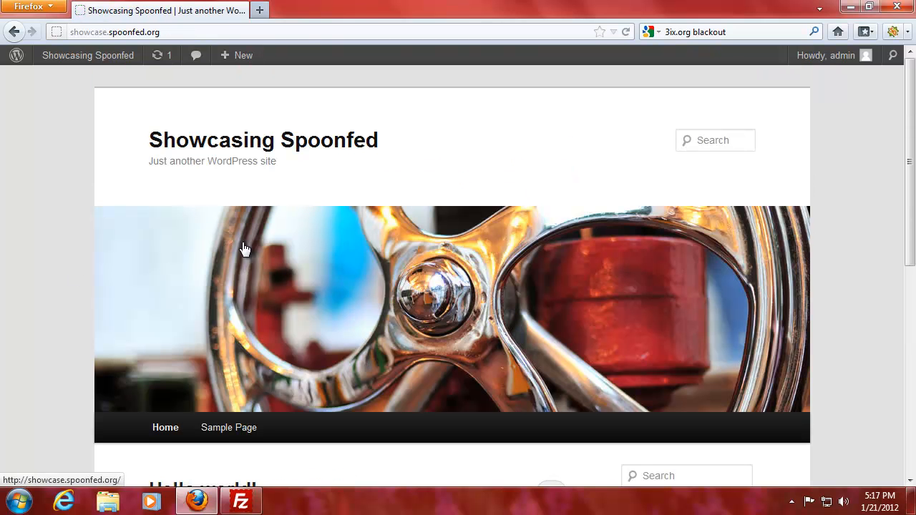
{"action": "scroll", "coordinate": [239, 250], "scroll_direction": "down", "scroll_amount": 4}
{"action": "left_click", "coordinate": [236, 263]}
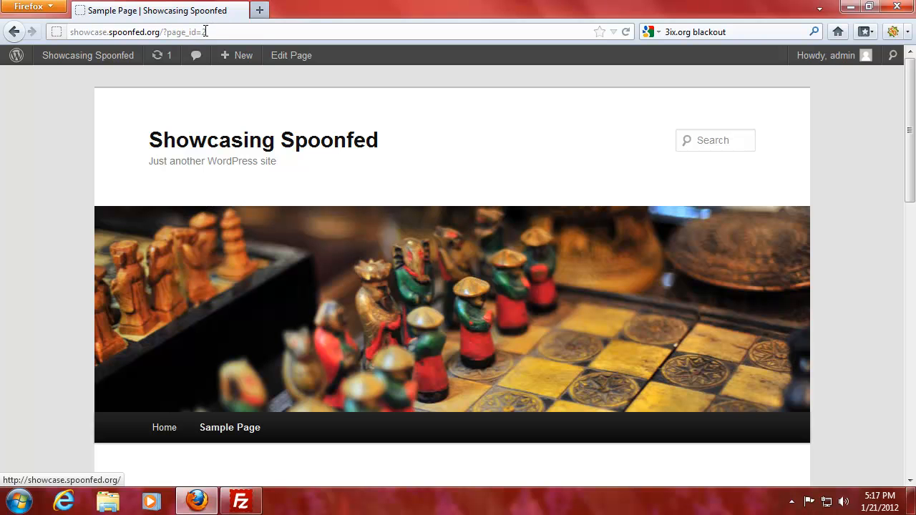
{"action": "double_click", "coordinate": [205, 31]}
{"action": "type", "text": "1"}
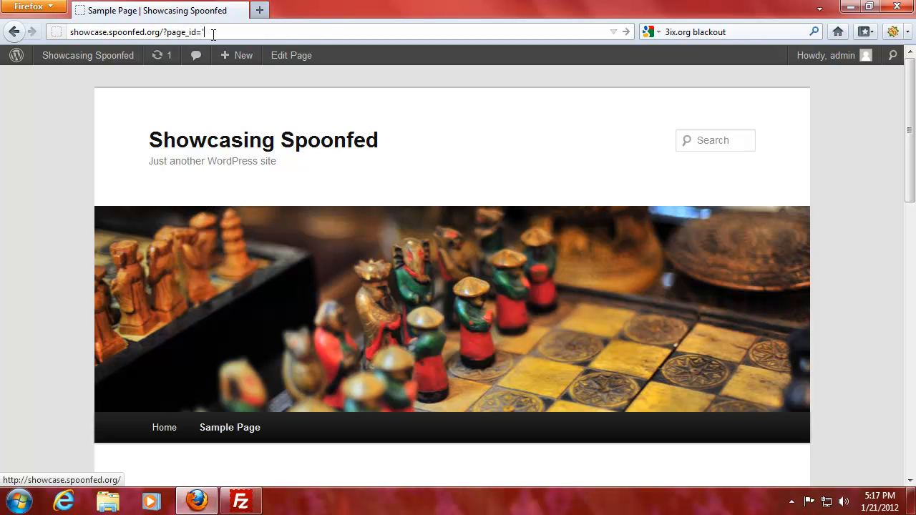
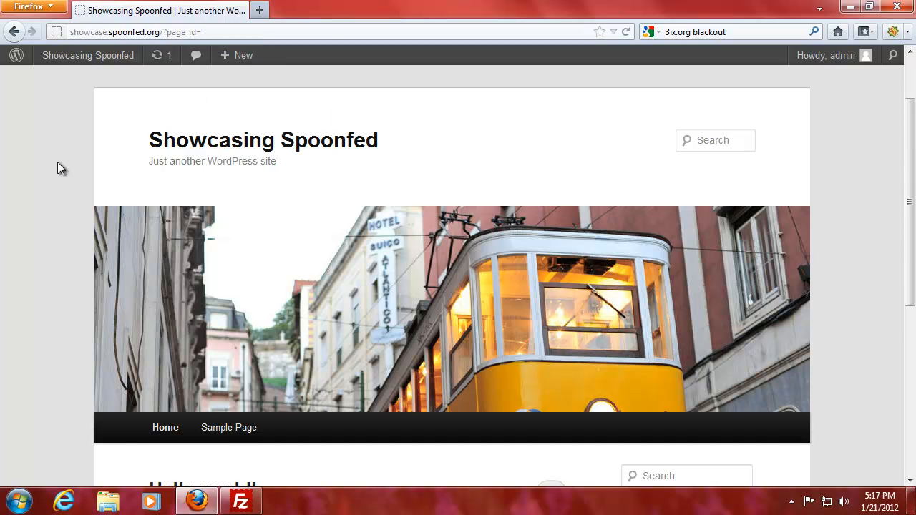
Step: Scroll the home page, open the Sample Page, and select '=2' in its web address
{"action": "scroll", "coordinate": [57, 162], "scroll_direction": "down", "scroll_amount": 2}
{"action": "scroll", "coordinate": [57, 162], "scroll_direction": "down", "scroll_amount": 5}
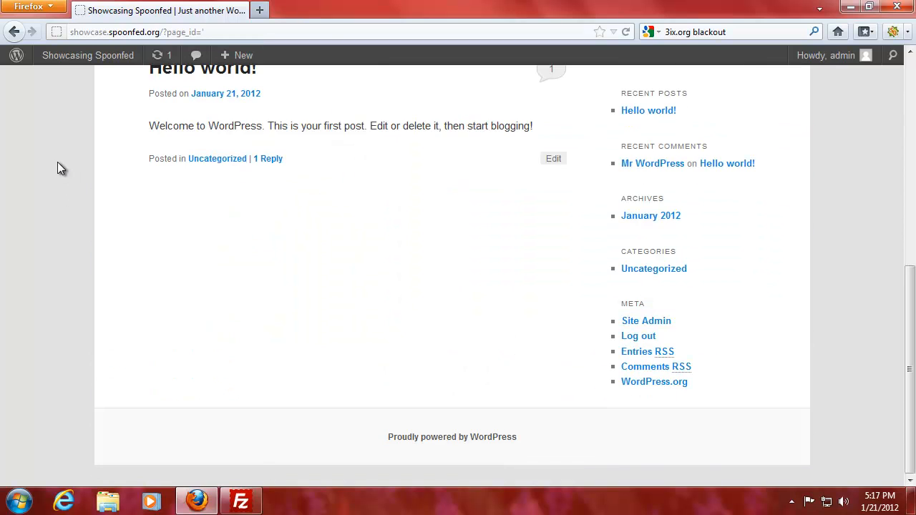
{"action": "scroll", "coordinate": [57, 162], "scroll_direction": "up", "scroll_amount": 6}
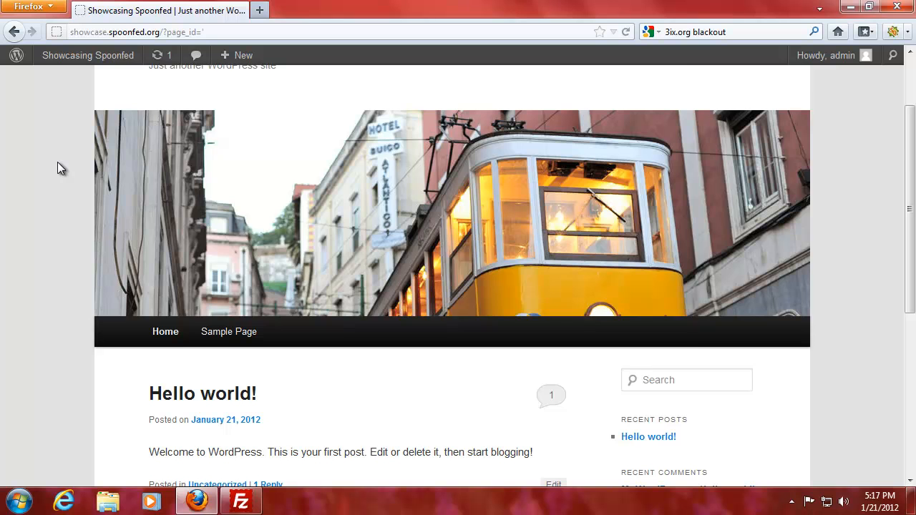
{"action": "scroll", "coordinate": [57, 162], "scroll_direction": "up", "scroll_amount": 4}
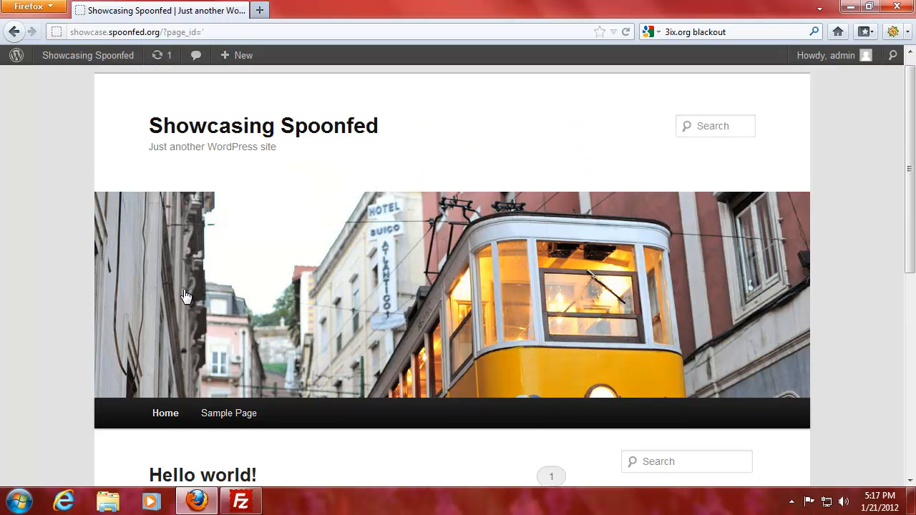
{"action": "left_click", "coordinate": [229, 414]}
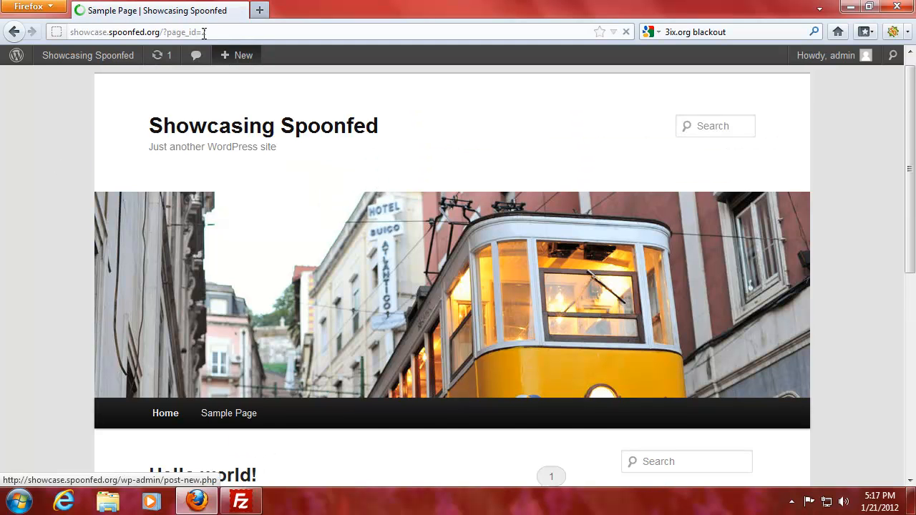
{"action": "left_click_drag", "start_coordinate": [197, 31], "coordinate": [214, 31]}
Step: Load page id -1, which opens the Hello world! post, and scroll through its comment
{"action": "type", "text": "=-1"}
{"action": "key", "text": "Return"}
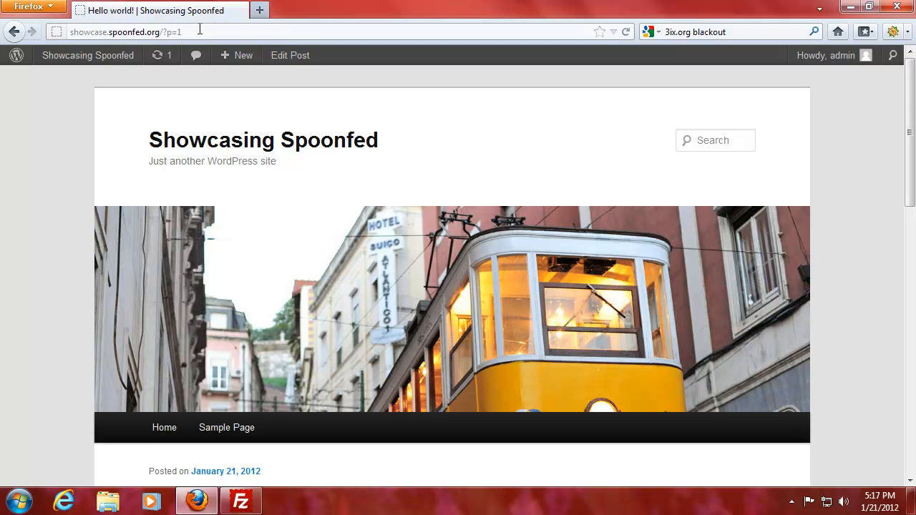
{"action": "scroll", "coordinate": [71, 185], "scroll_direction": "down", "scroll_amount": 5}
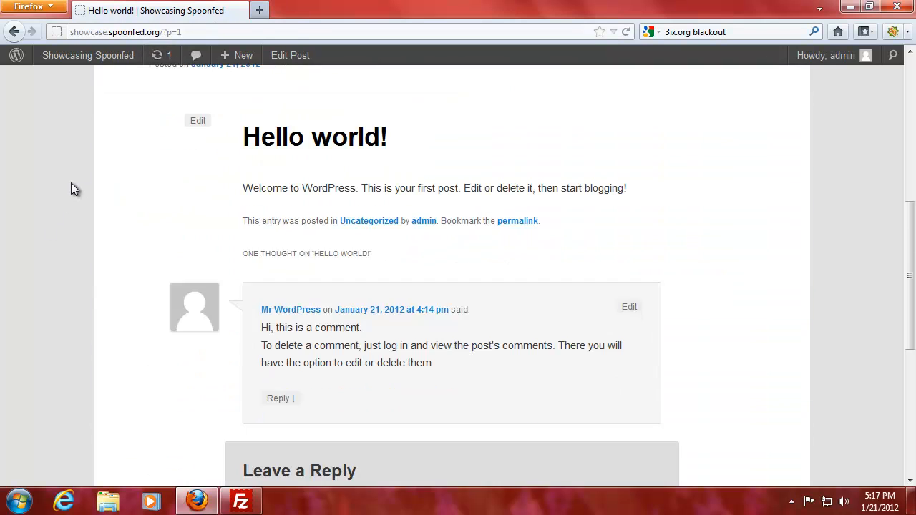
{"action": "scroll", "coordinate": [71, 184], "scroll_direction": "up", "scroll_amount": 1}
{"action": "scroll", "coordinate": [71, 184], "scroll_direction": "down", "scroll_amount": 3}
{"action": "scroll", "coordinate": [71, 184], "scroll_direction": "up", "scroll_amount": 5}
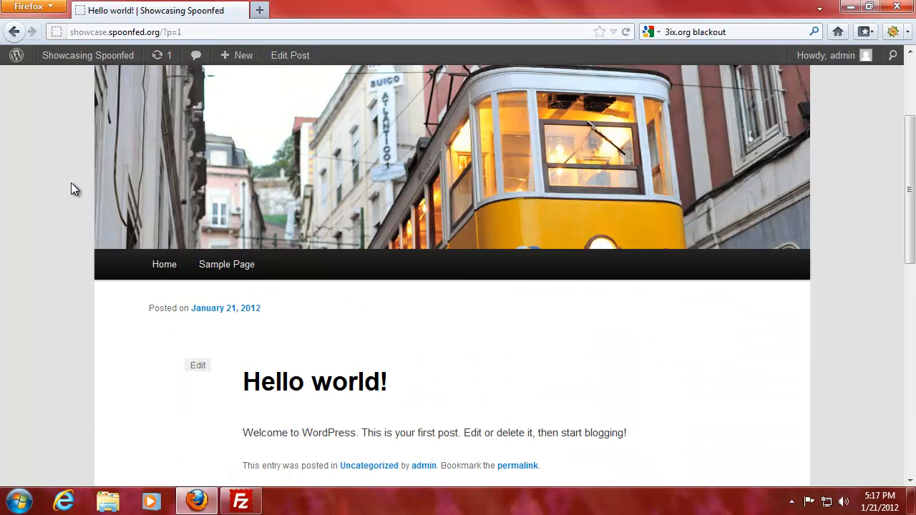
{"action": "scroll", "coordinate": [70, 189], "scroll_direction": "up", "scroll_amount": 2}
{"action": "left_click", "coordinate": [191, 32]}
{"action": "left_click", "coordinate": [190, 32]}
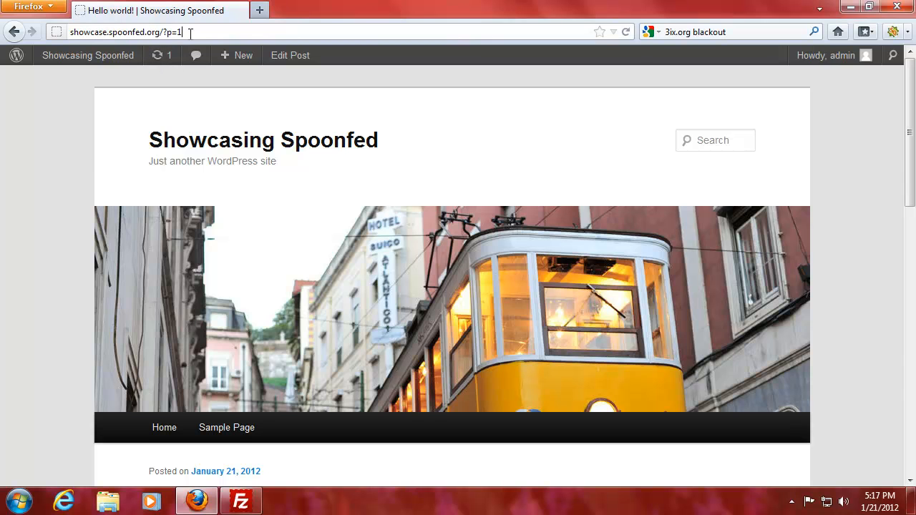
Step: Request post id -2, which shows the Sample Page, then return to Home
{"action": "key", "text": "BackSpace"}
{"action": "type", "text": "-2"}
{"action": "key", "text": "Return"}
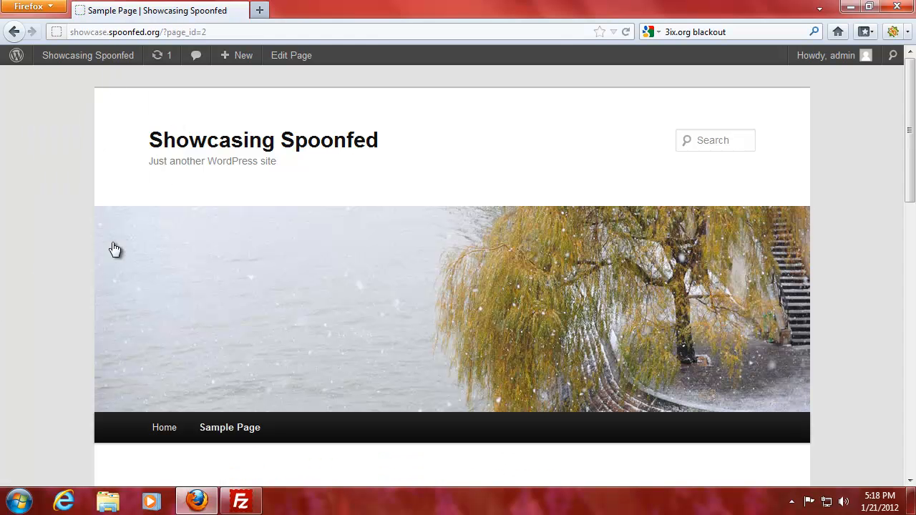
{"action": "left_click", "coordinate": [168, 434]}
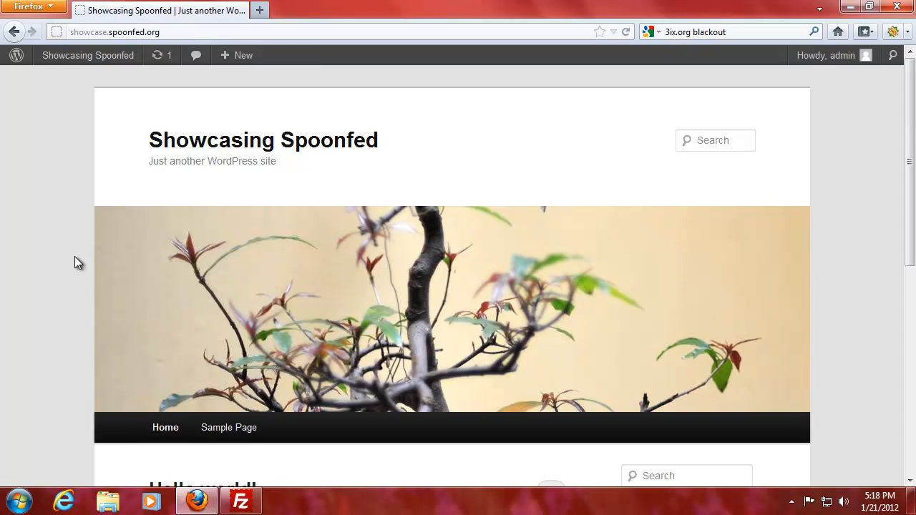
Step: Select the web address, put the caret at its end, then move focus off it
{"action": "left_click", "coordinate": [183, 32]}
{"action": "left_click", "coordinate": [193, 32]}
{"action": "left_click", "coordinate": [48, 228]}
Step: Delete the leftover 3ix.org blackout text from the search box, then select and deselect the tagline
{"action": "left_click_drag", "start_coordinate": [727, 32], "coordinate": [671, 36]}
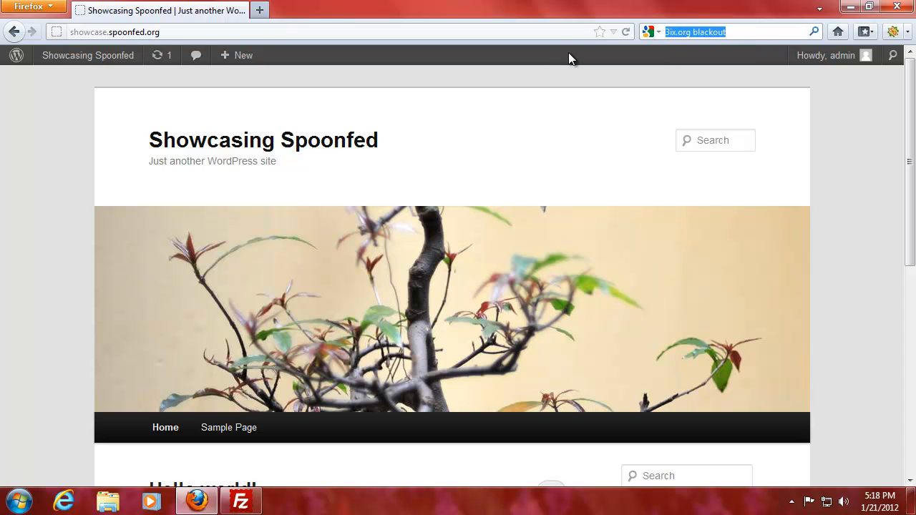
{"action": "key", "text": "BackSpace"}
{"action": "left_click", "coordinate": [36, 139]}
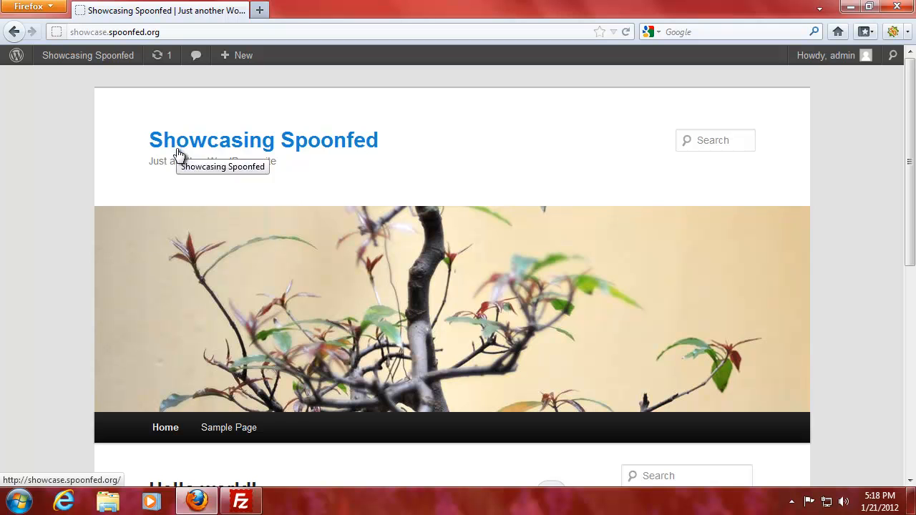
{"action": "left_click_drag", "start_coordinate": [149, 164], "coordinate": [338, 171]}
{"action": "left_click", "coordinate": [340, 171]}
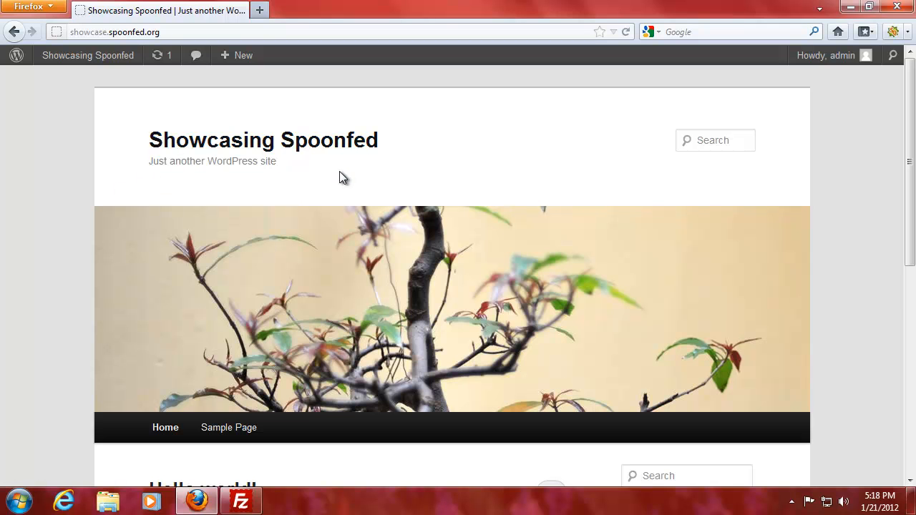